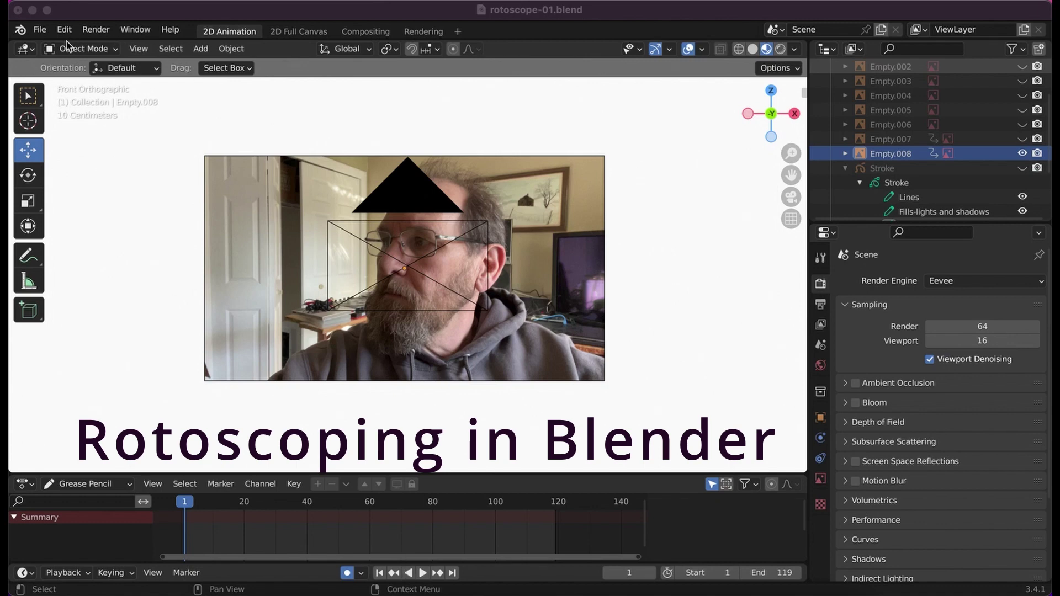
- Look over the file and Finder options, then orbit the video plane and return to front view
{"action": "left_click", "coordinate": [39, 30]}
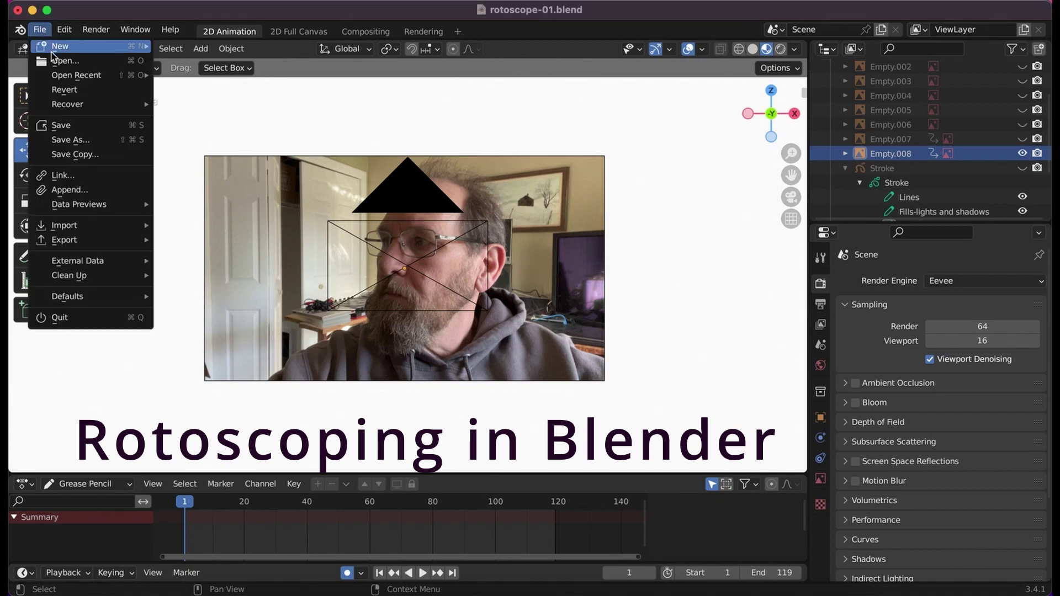
{"action": "mouse_move", "coordinate": [60, 78]}
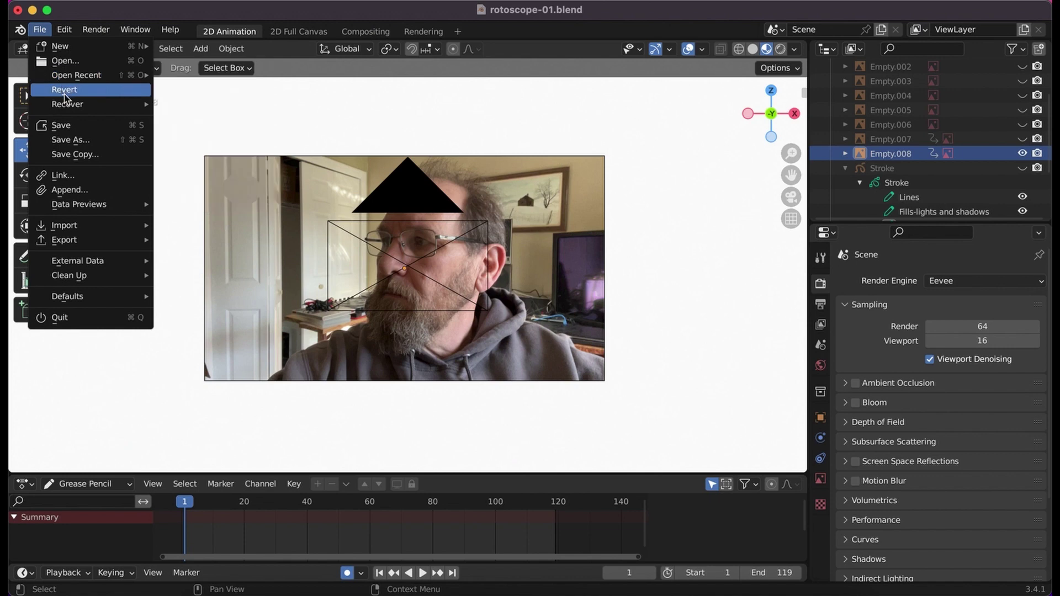
{"action": "mouse_move", "coordinate": [65, 50]}
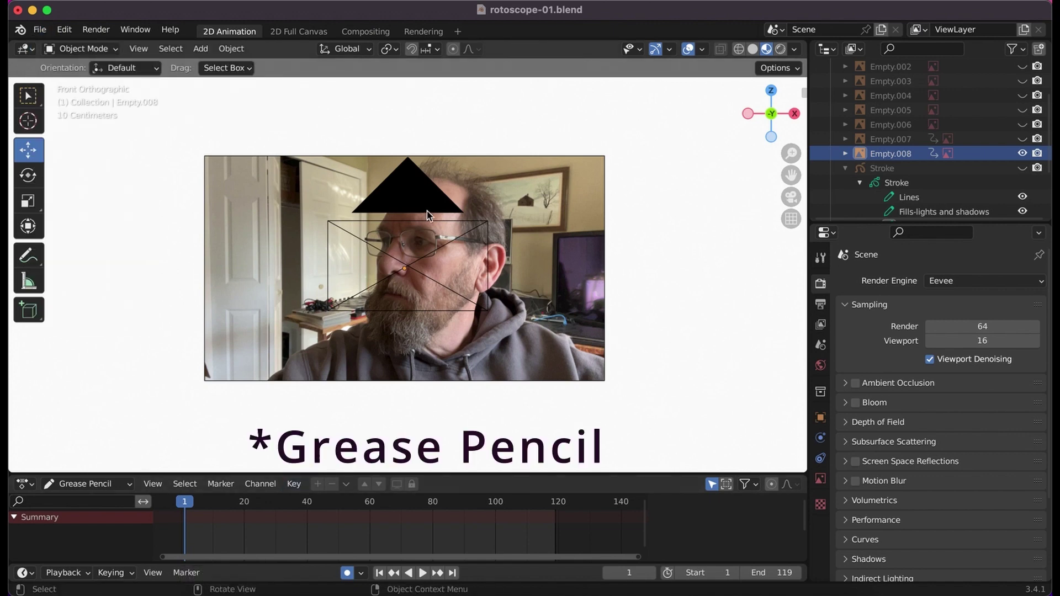
{"action": "right_click", "coordinate": [208, 593]}
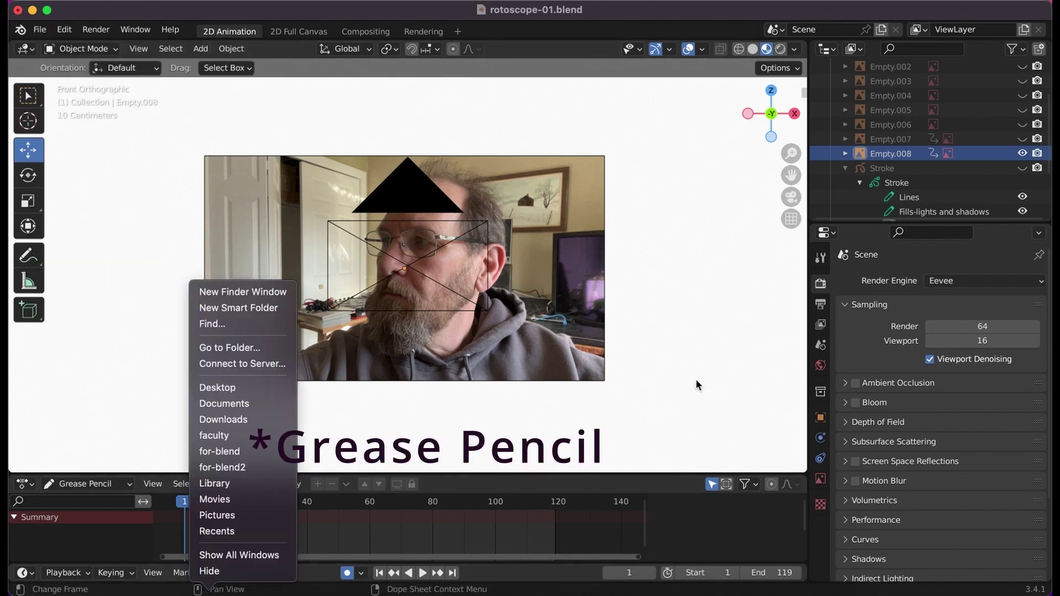
{"action": "left_click_drag", "start_coordinate": [773, 113], "coordinate": [705, 171]}
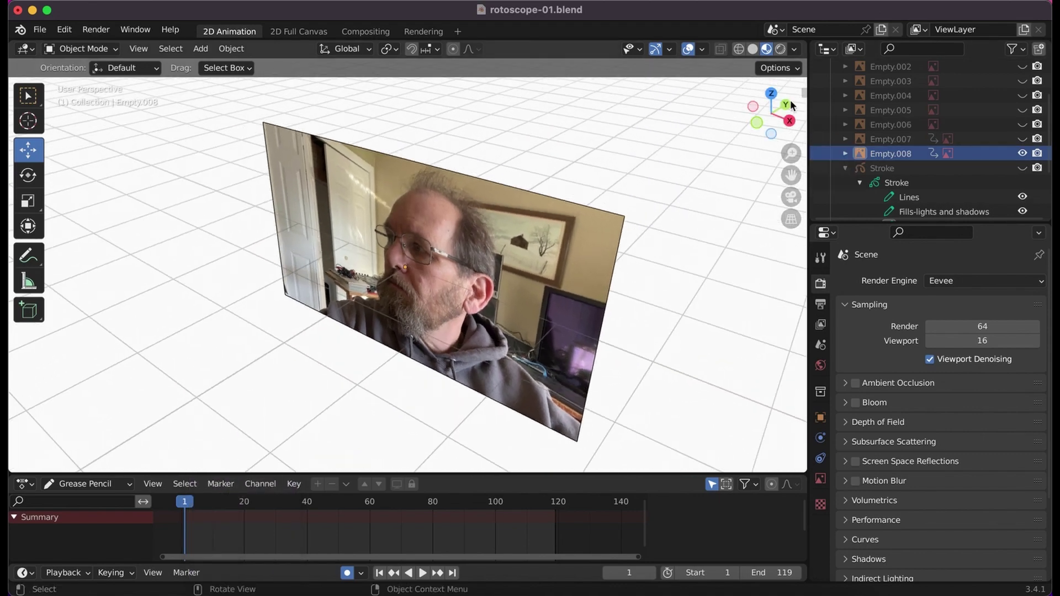
{"action": "left_click", "coordinate": [756, 122]}
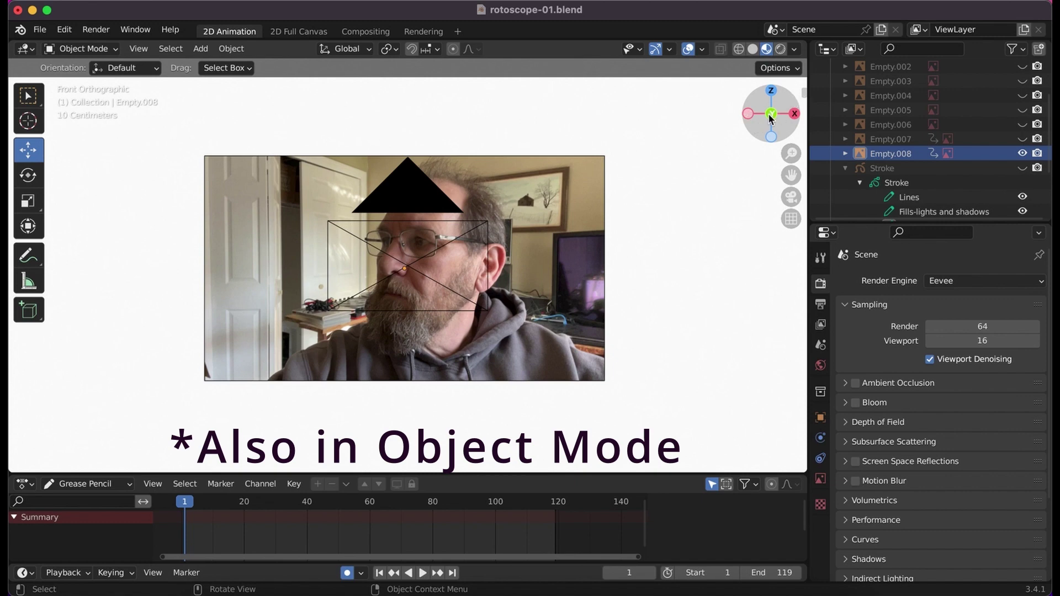
- Quick Look preview IMG_3847.MOV from Downloads, then move aside and minimise the Finder window
{"action": "left_click", "coordinate": [208, 591]}
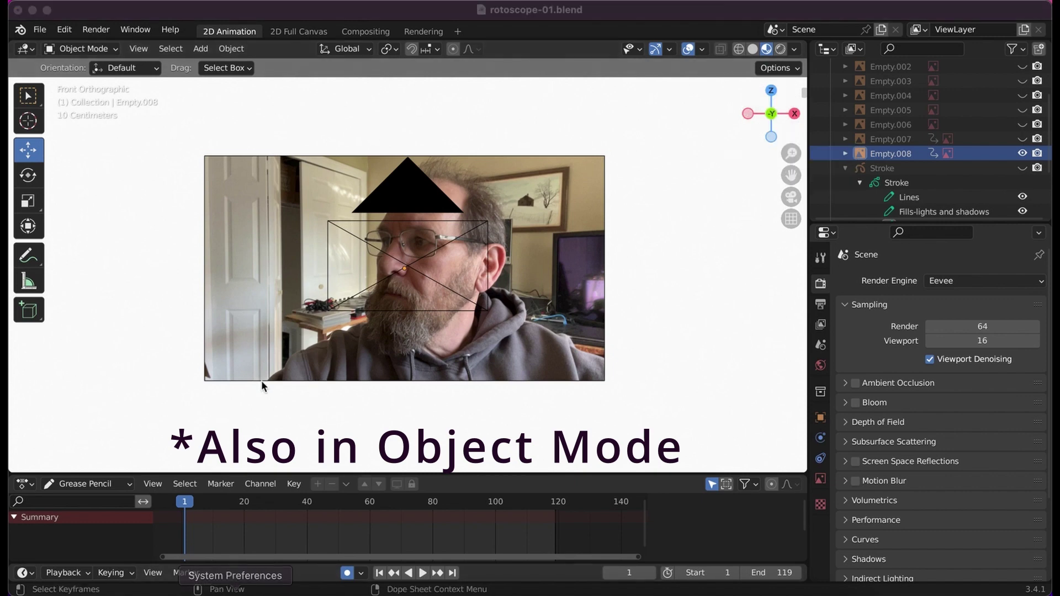
{"action": "scroll", "coordinate": [374, 215], "scroll_direction": "down", "scroll_amount": 1}
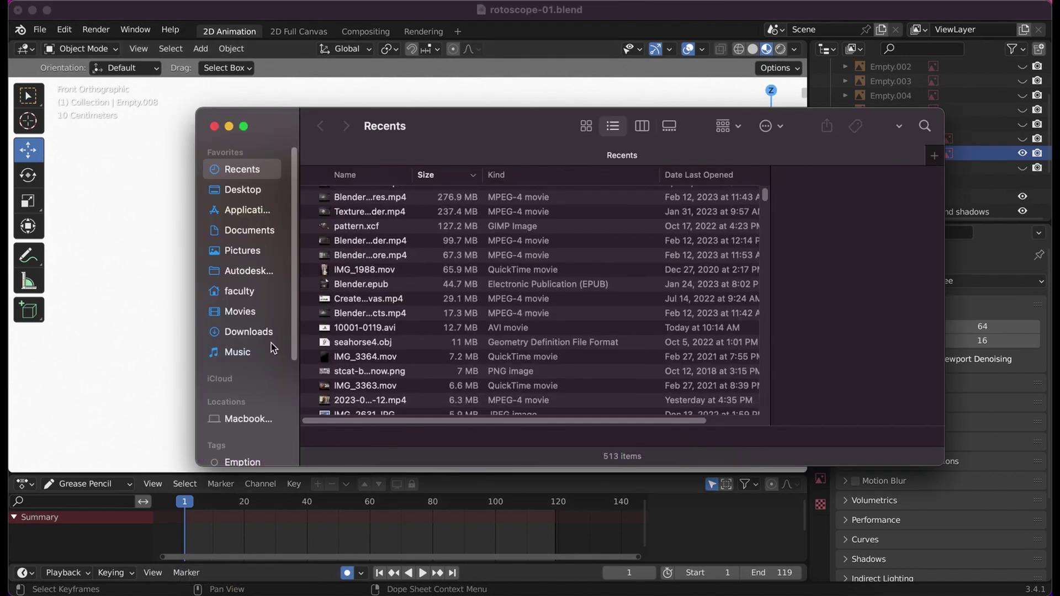
{"action": "left_click", "coordinate": [249, 332]}
{"action": "left_click", "coordinate": [393, 199]}
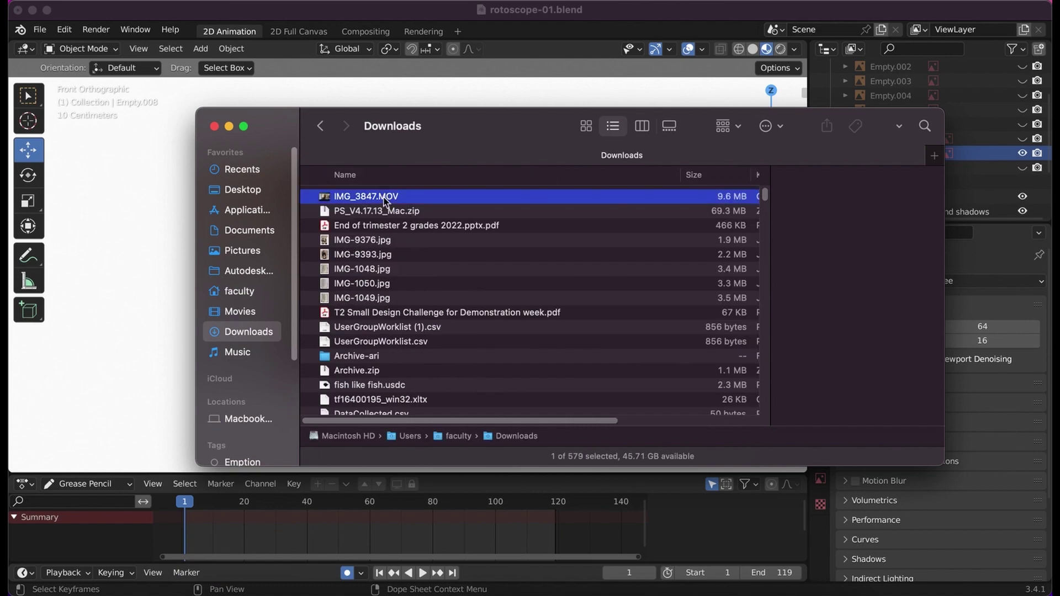
{"action": "key", "text": "space"}
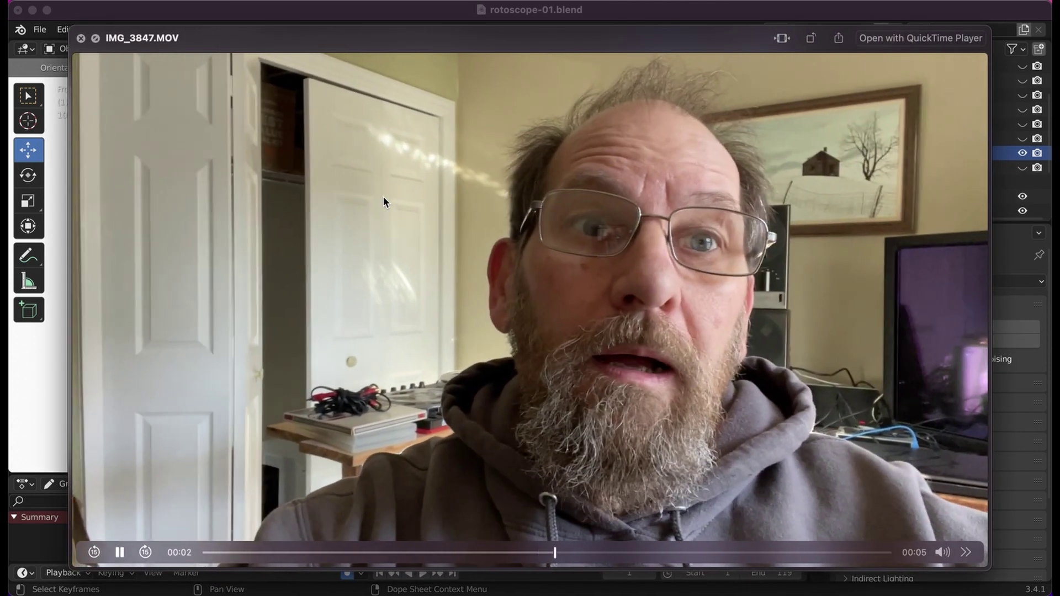
{"action": "key", "text": "space"}
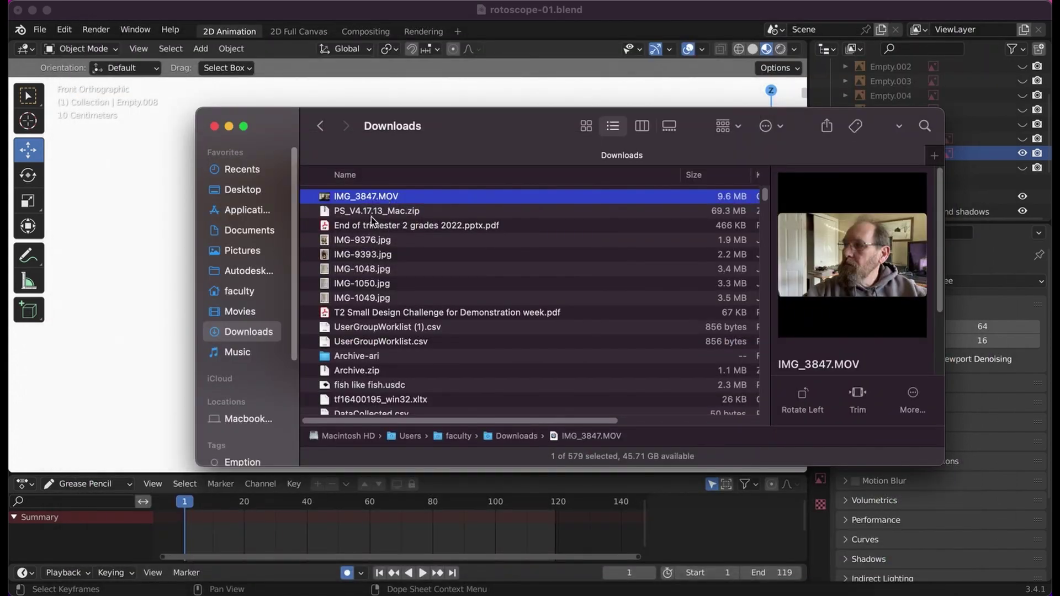
{"action": "left_click_drag", "start_coordinate": [370, 114], "coordinate": [626, 141]}
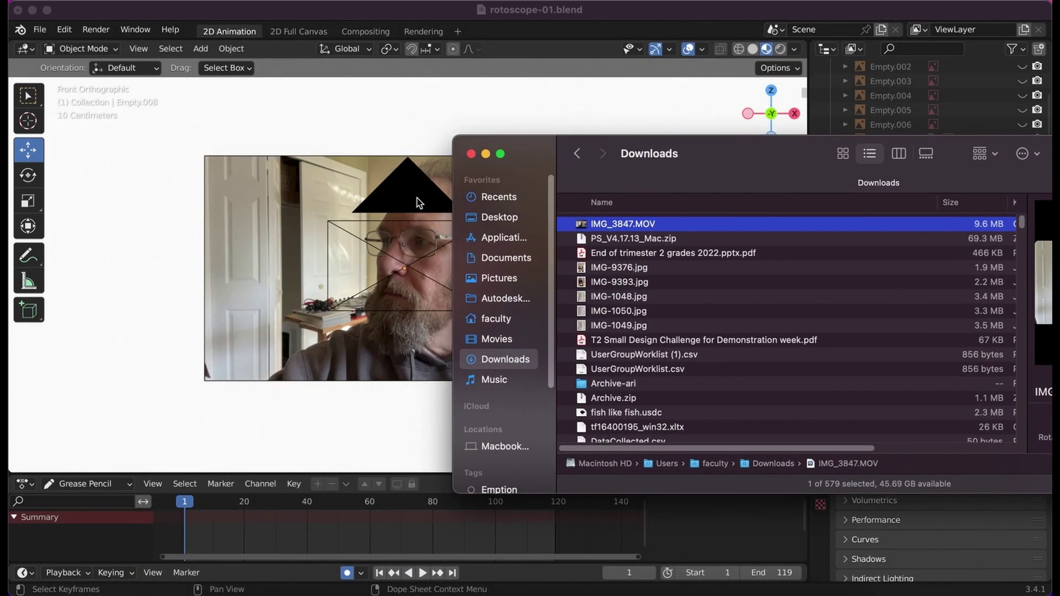
{"action": "left_click", "coordinate": [486, 154]}
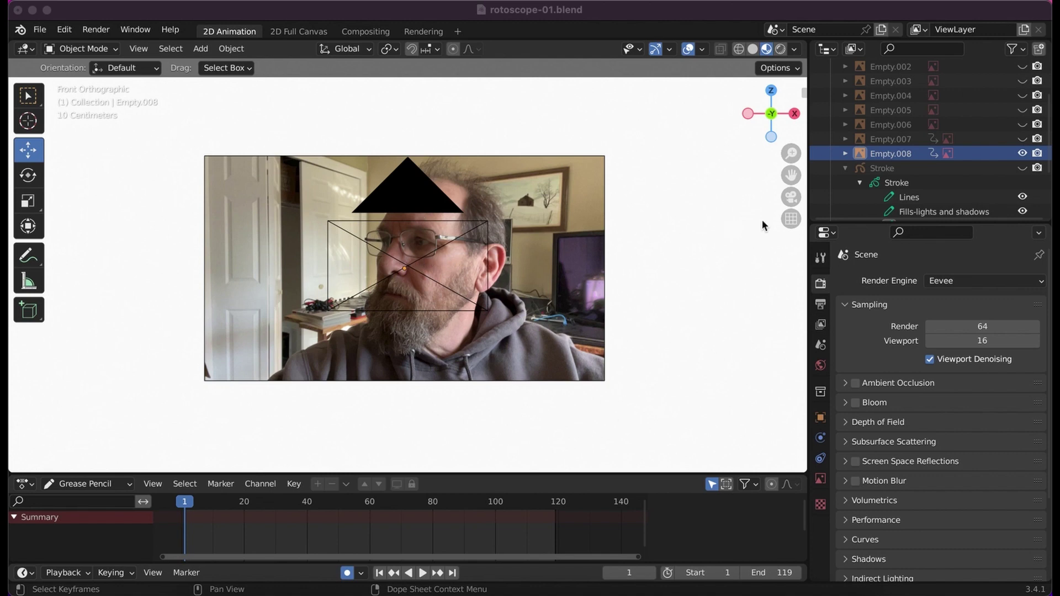
- View through the scene camera, play the footage, then scrub from frame 13 to 68
{"action": "left_click", "coordinate": [792, 197]}
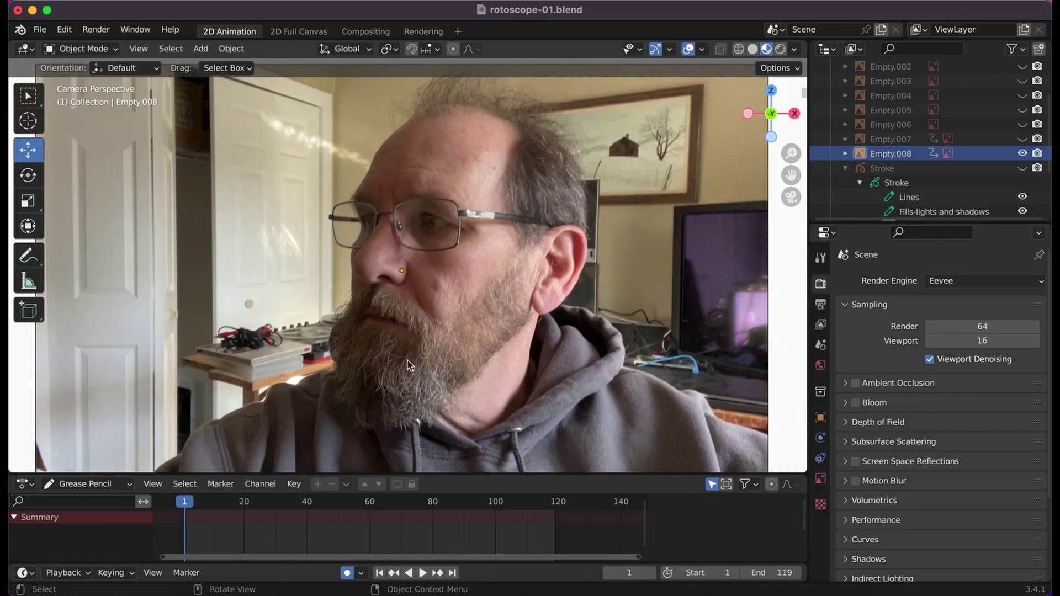
{"action": "left_click", "coordinate": [221, 506]}
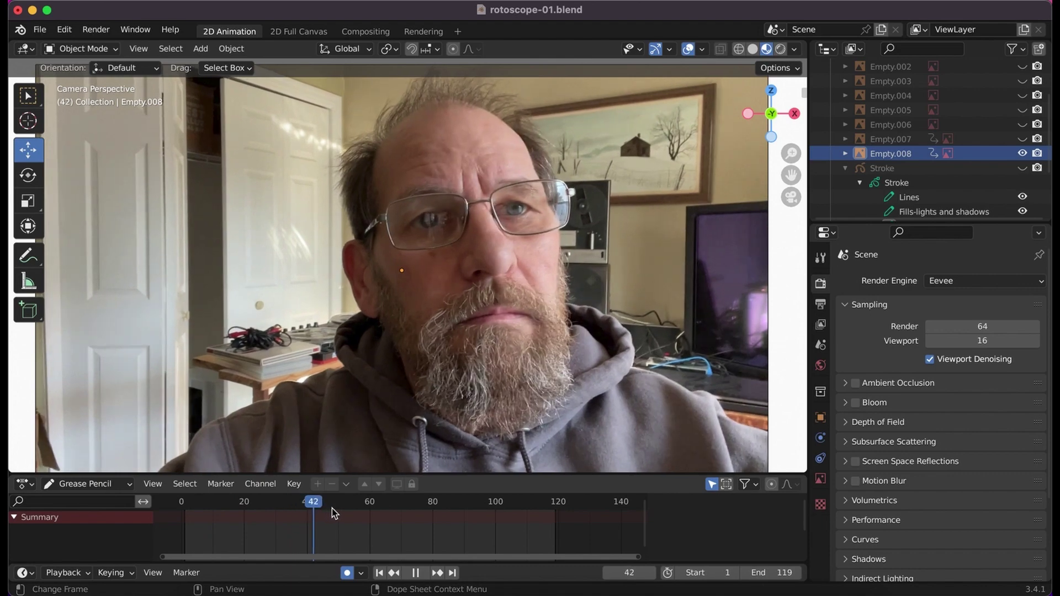
{"action": "left_click_drag", "start_coordinate": [381, 507], "coordinate": [184, 525]}
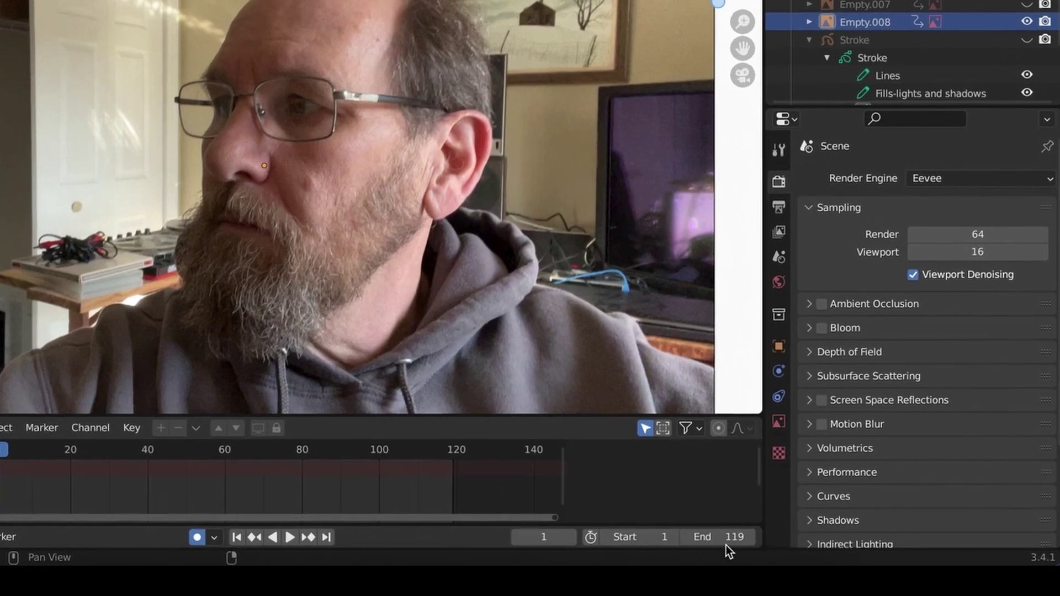
- Set the timeline End frame to 129, overshooting to 139 first
{"action": "left_click_drag", "start_coordinate": [726, 541], "coordinate": [747, 541]}
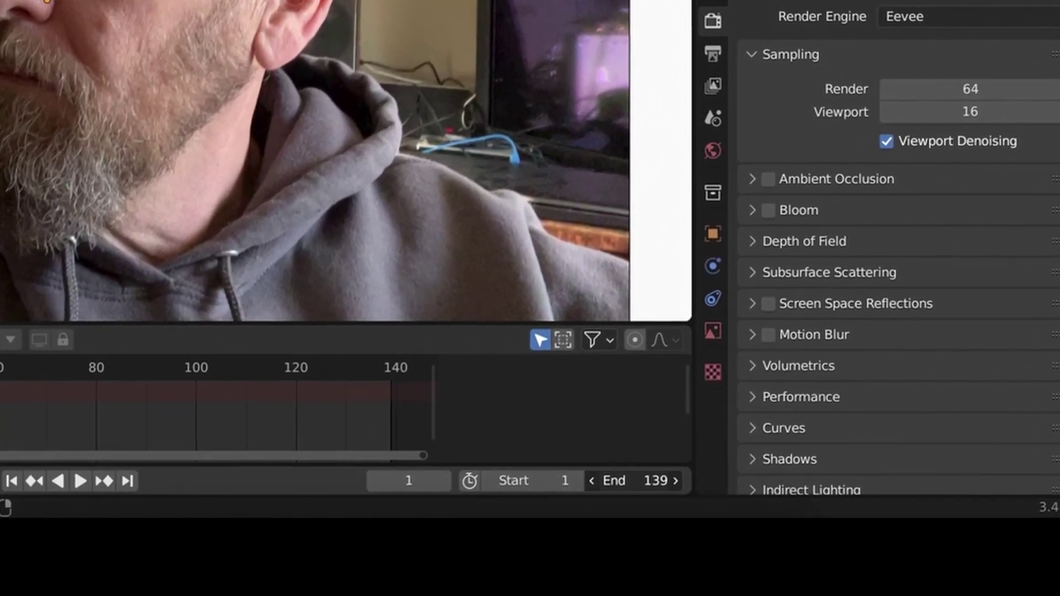
{"action": "left_click_drag", "start_coordinate": [635, 481], "coordinate": [607, 481]}
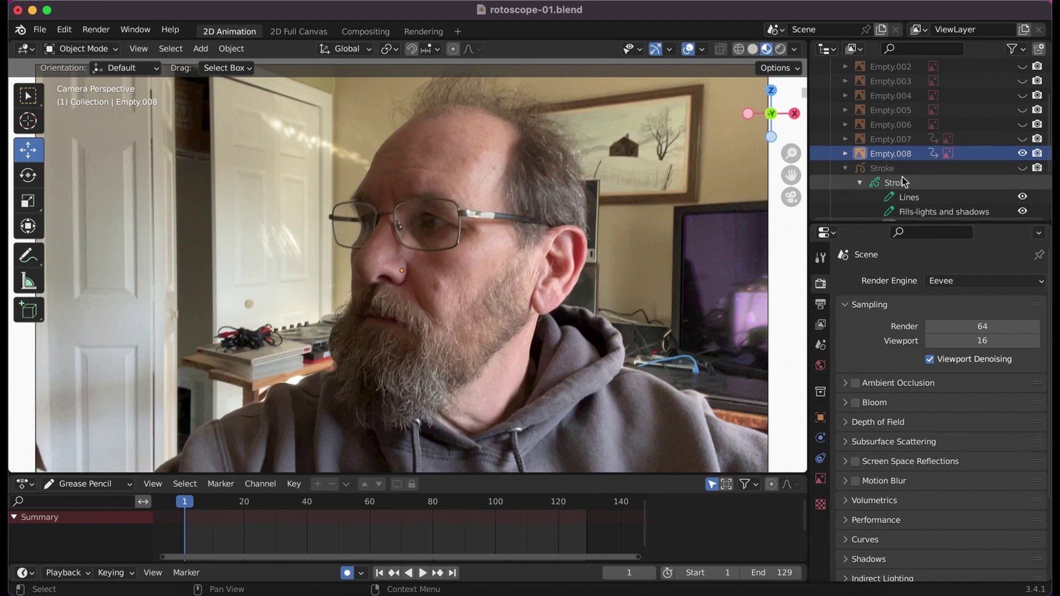
- Select the Stroke data in the Outliner and make the Stroke drawing visible
{"action": "left_click", "coordinate": [902, 179]}
{"action": "scroll", "coordinate": [903, 180], "scroll_direction": "down", "scroll_amount": 2}
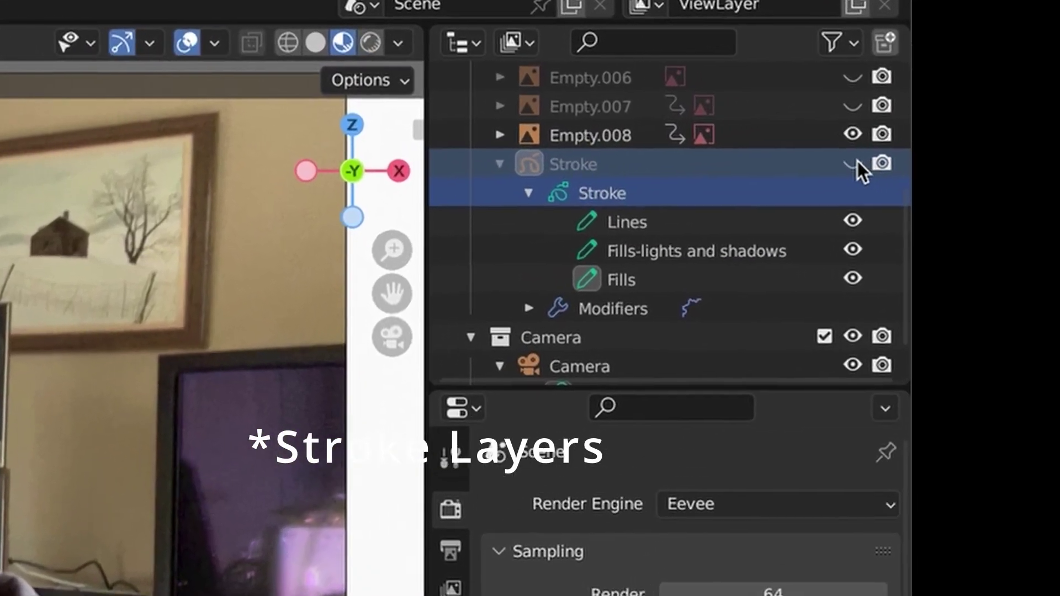
{"action": "left_click", "coordinate": [857, 161]}
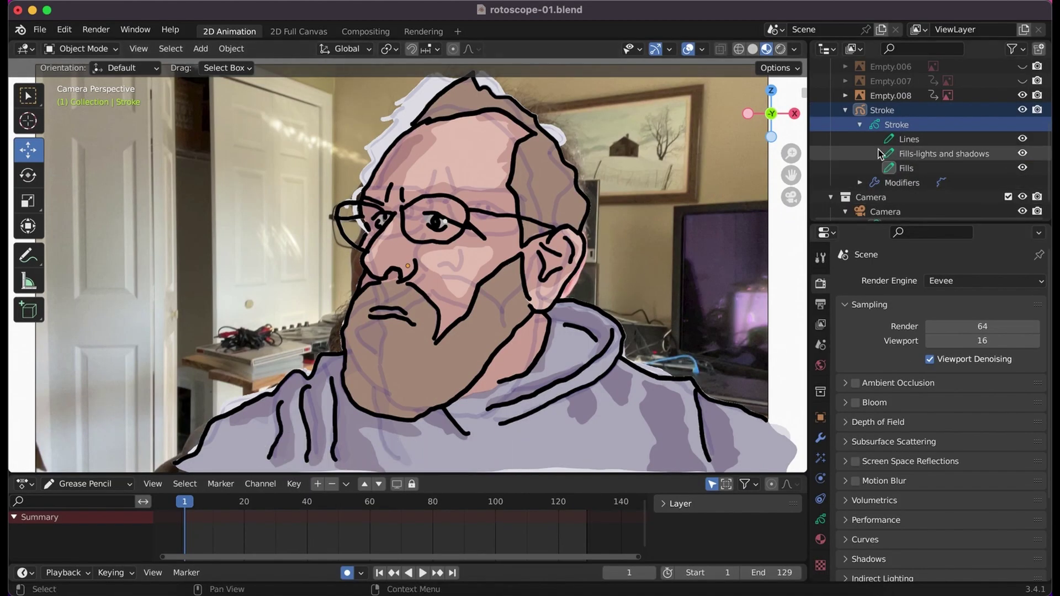
- Play the animation, stopping and scrubbing back from frame 65 to 50 along the way
{"action": "key", "text": "space"}
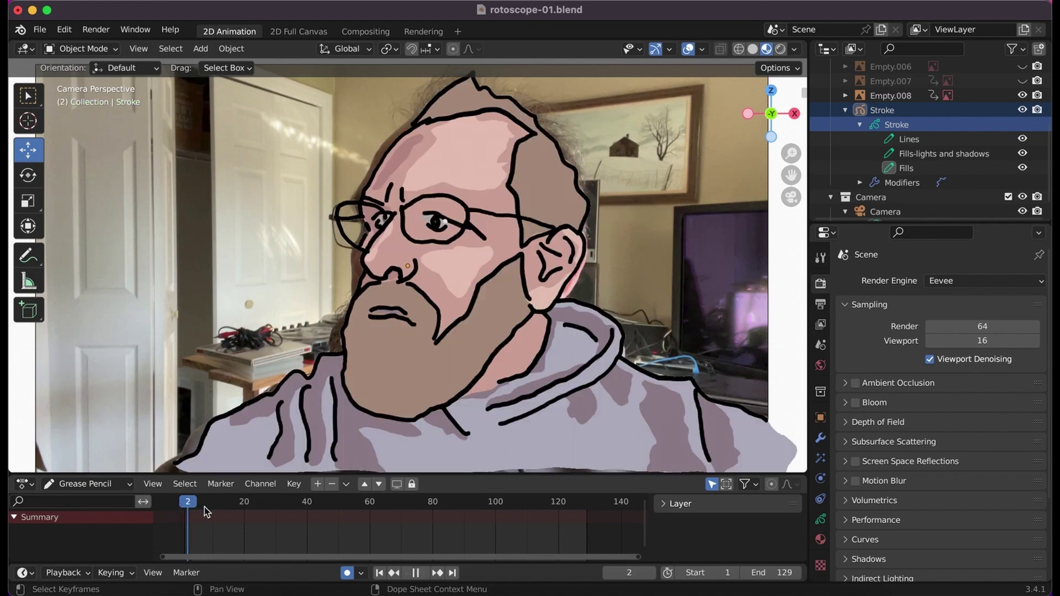
{"action": "key", "text": "space"}
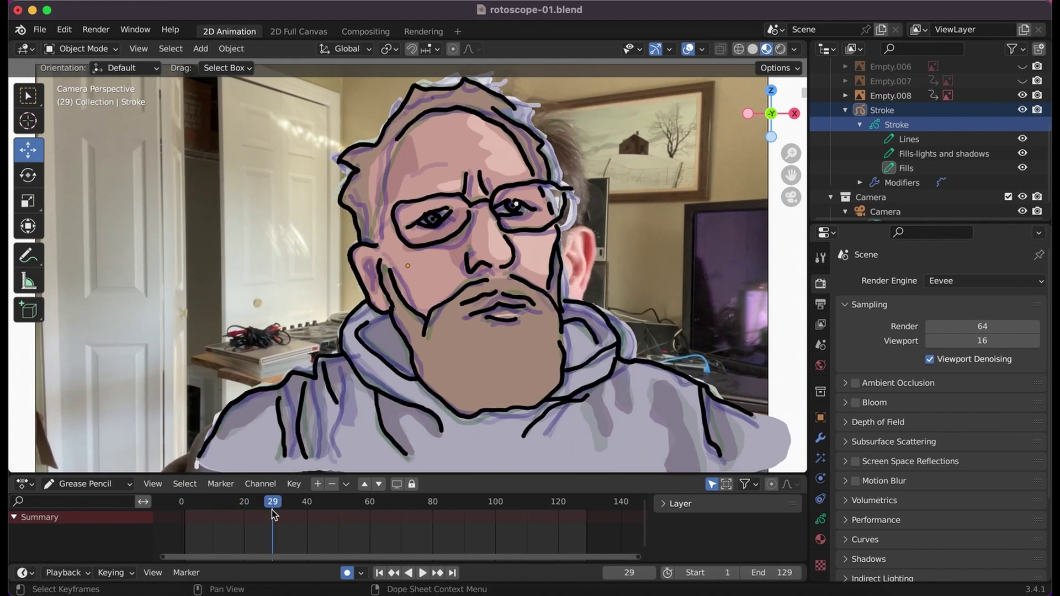
{"action": "key", "text": "space"}
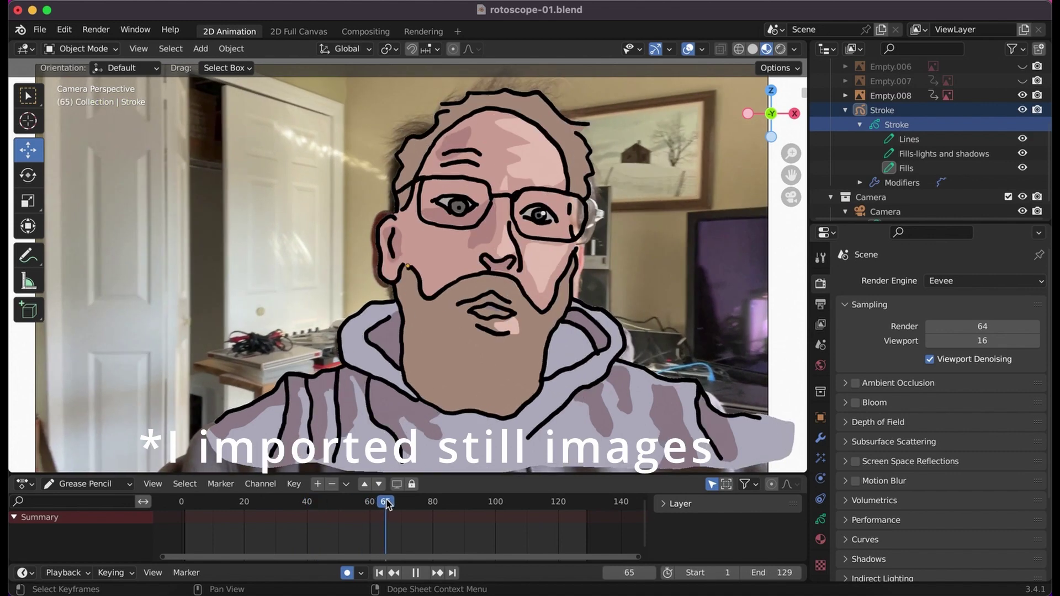
{"action": "mouse_move", "coordinate": [388, 505]}
{"action": "left_mouse_down"}
{"action": "mouse_move", "coordinate": [268, 531]}
{"action": "mouse_move", "coordinate": [183, 530]}
{"action": "left_mouse_up"}
{"action": "key", "text": "space"}
{"action": "key", "text": "space"}
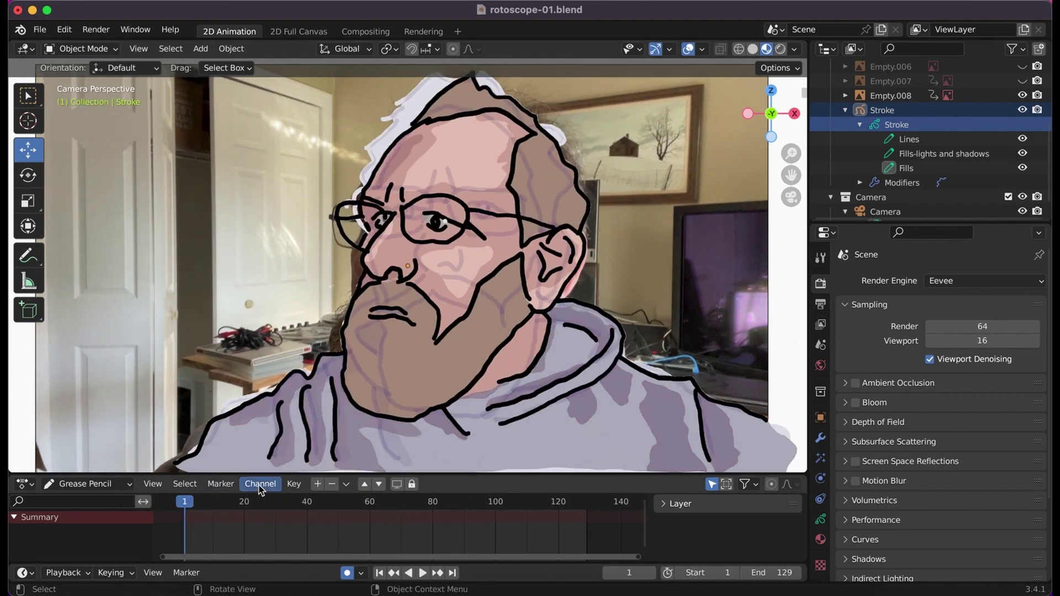
- Set Stroke's onion skinning Keyframes Before and Keyframes After both to 0
{"action": "left_click", "coordinate": [970, 128]}
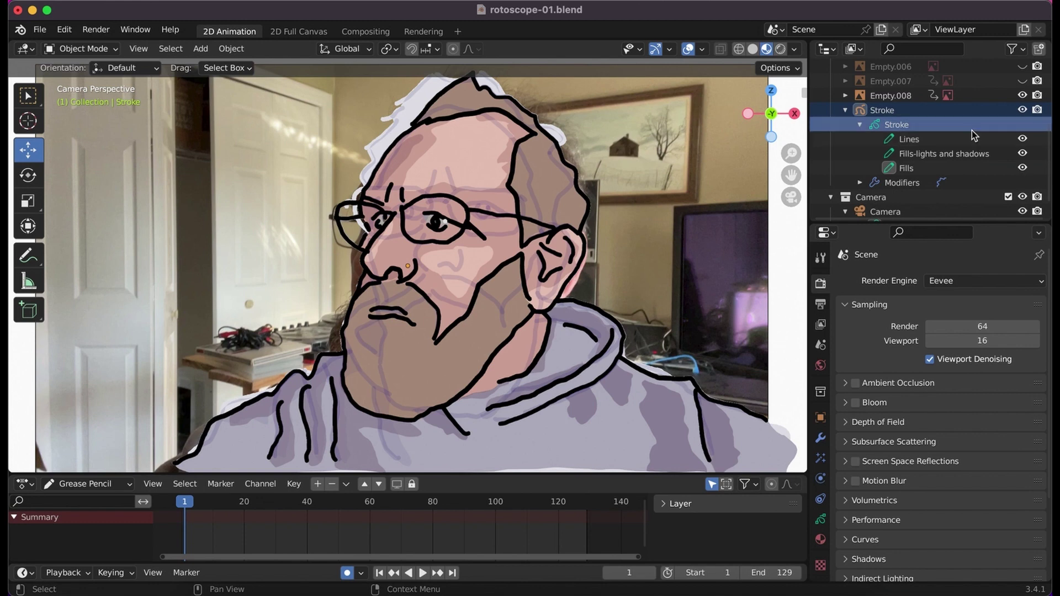
{"action": "left_click", "coordinate": [820, 519]}
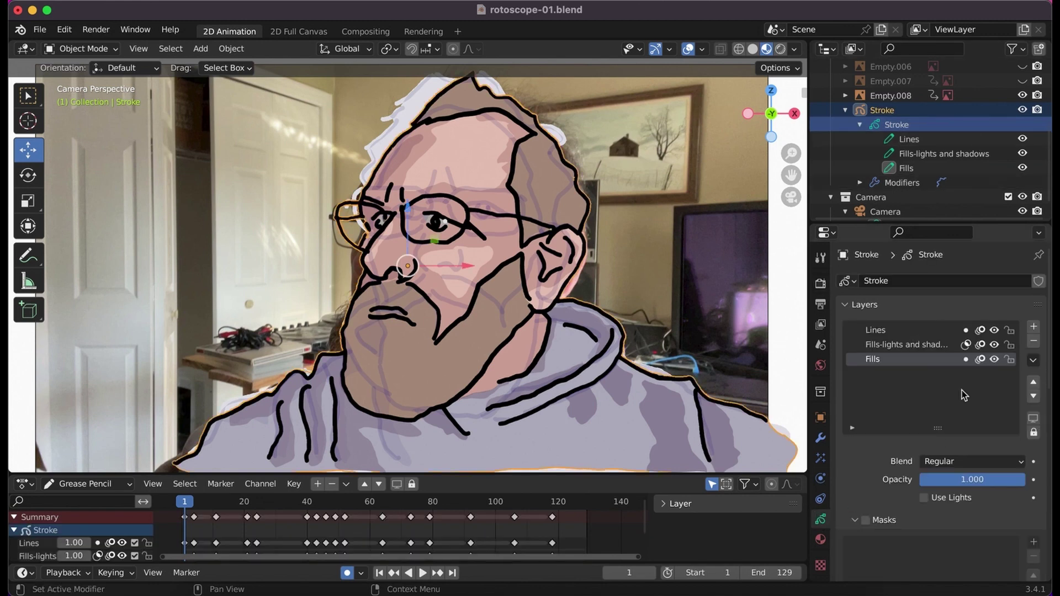
{"action": "scroll", "coordinate": [935, 473], "scroll_direction": "down", "scroll_amount": 10}
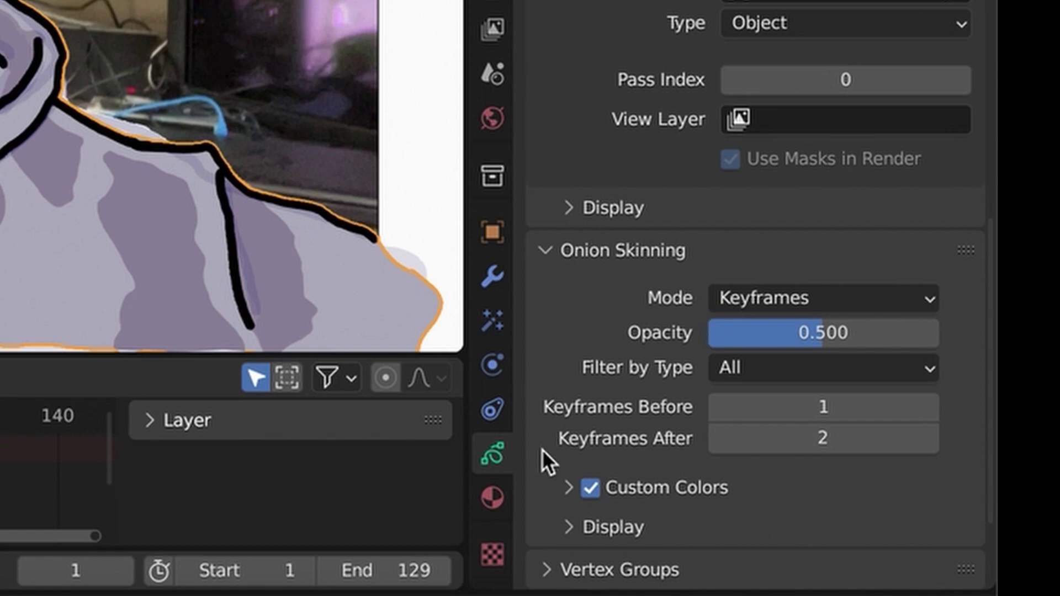
{"action": "left_click", "coordinate": [717, 407]}
{"action": "left_click", "coordinate": [718, 438]}
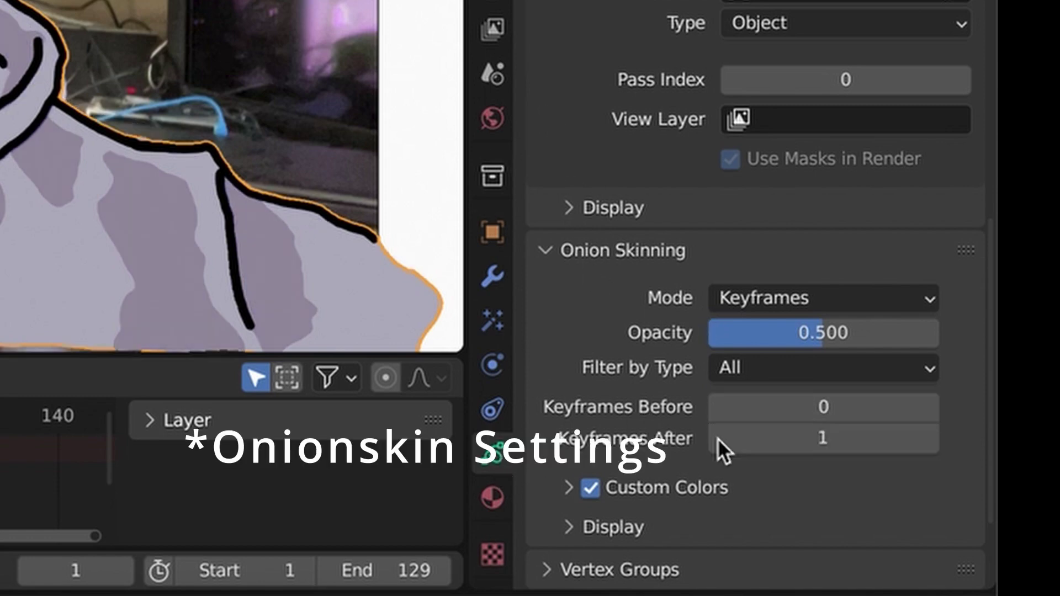
{"action": "left_click", "coordinate": [718, 438]}
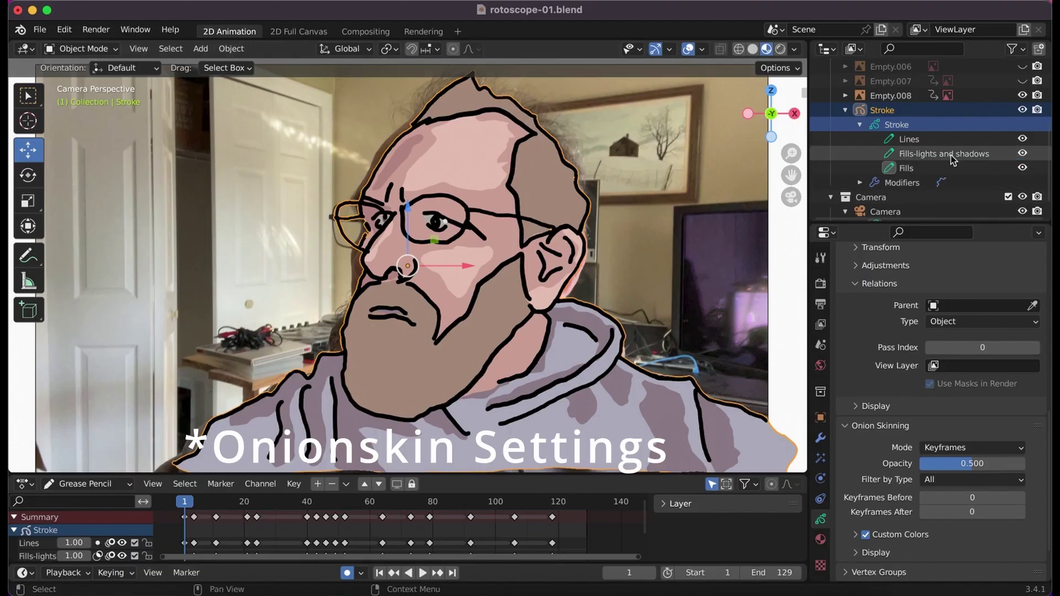
- Hide the Fills and Fills-lights and shadows layers and turn Viewport Overlays off
{"action": "left_click", "coordinate": [1023, 168]}
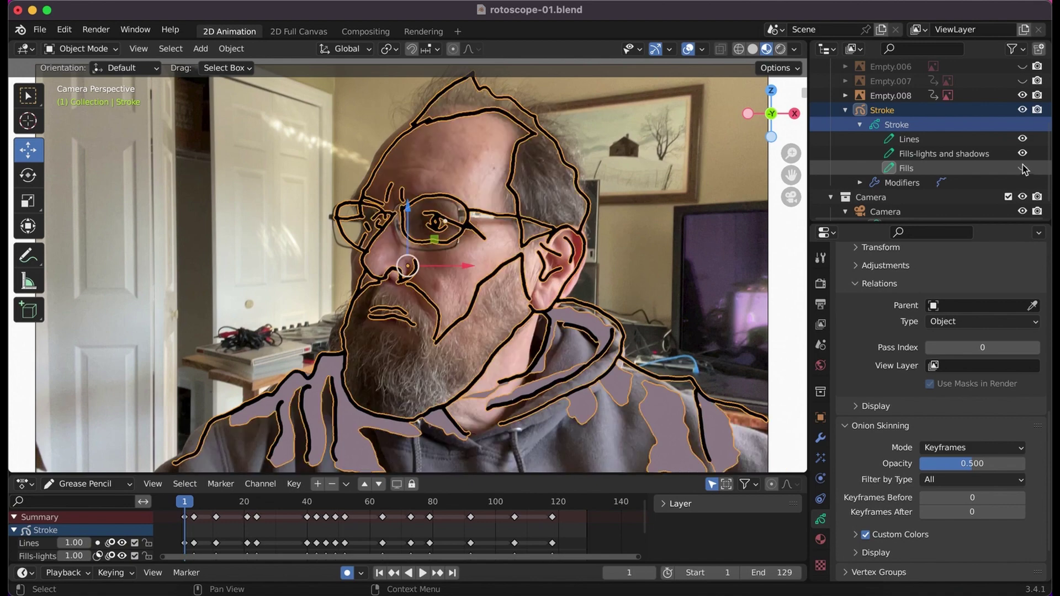
{"action": "left_click", "coordinate": [1022, 154]}
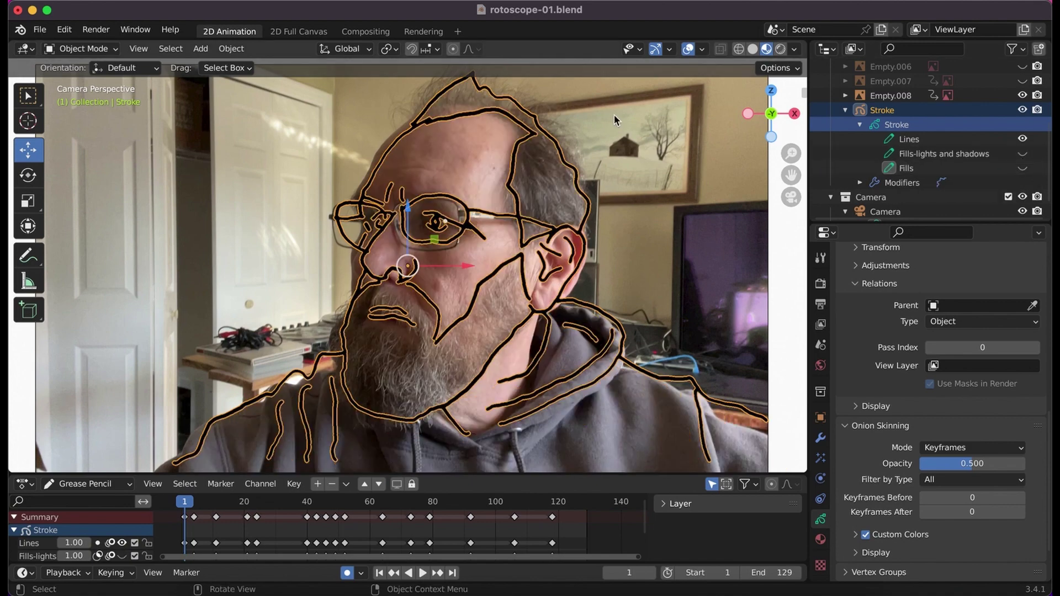
{"action": "left_click", "coordinate": [688, 51]}
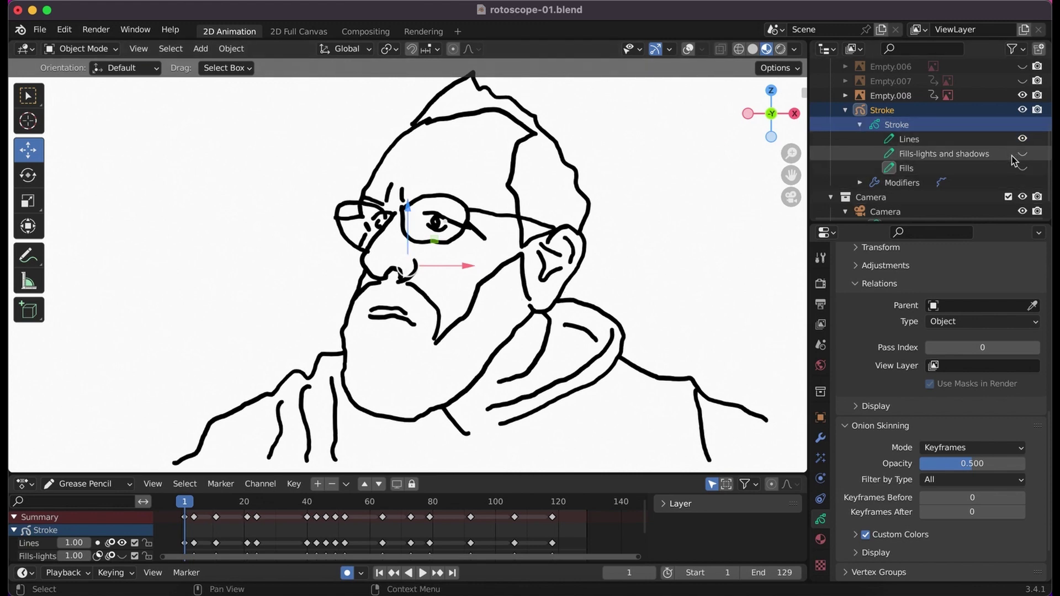
{"action": "scroll", "coordinate": [883, 356], "scroll_direction": "down", "scroll_amount": 1}
{"action": "scroll", "coordinate": [878, 355], "scroll_direction": "up", "scroll_amount": 5}
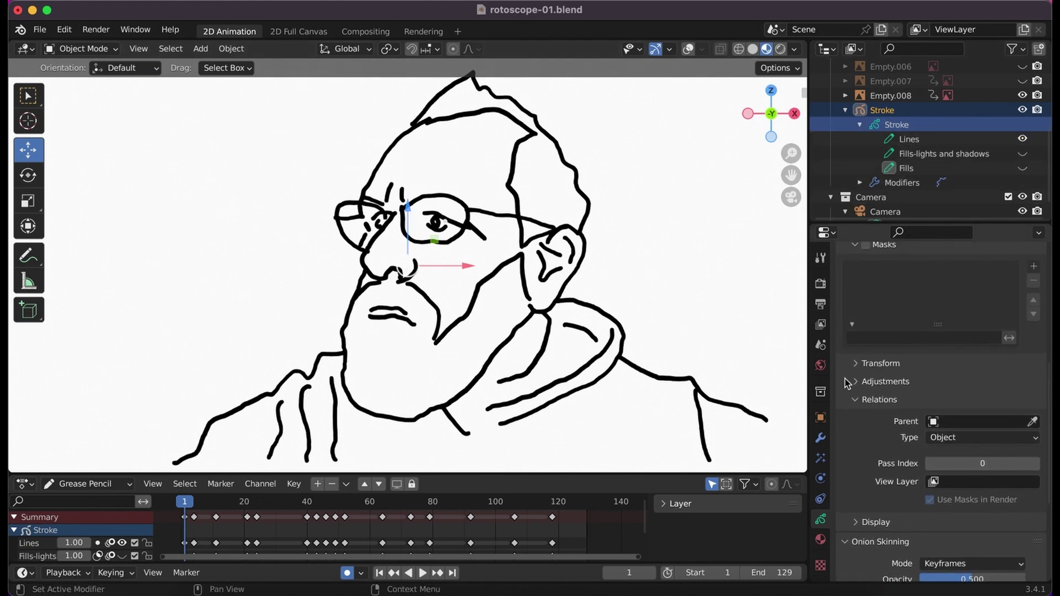
- Unlock the Squares Stroke material in the Material properties
{"action": "left_click", "coordinate": [821, 539]}
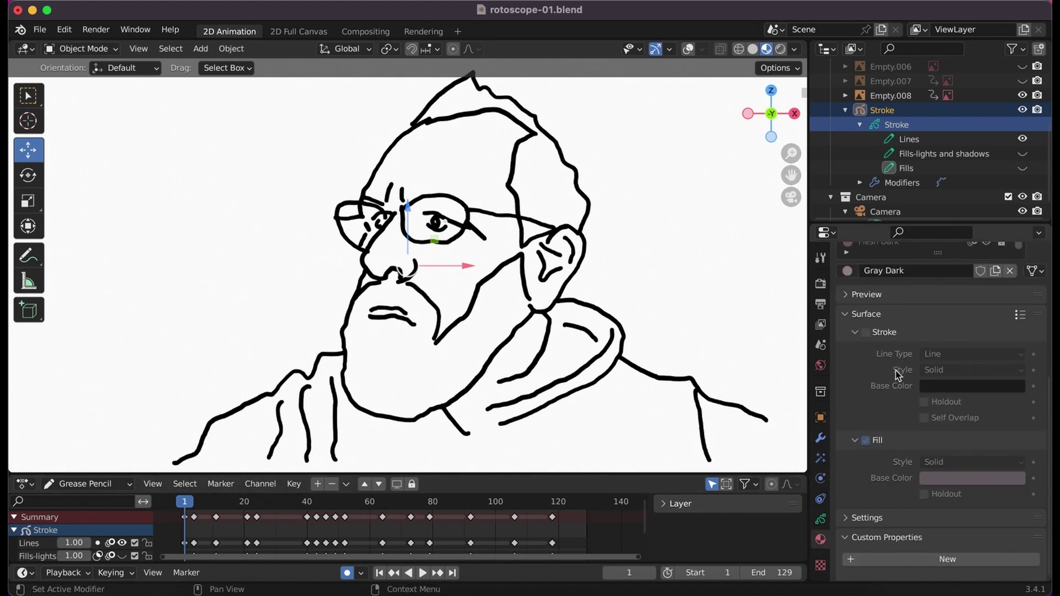
{"action": "scroll", "coordinate": [899, 376], "scroll_direction": "up", "scroll_amount": 5}
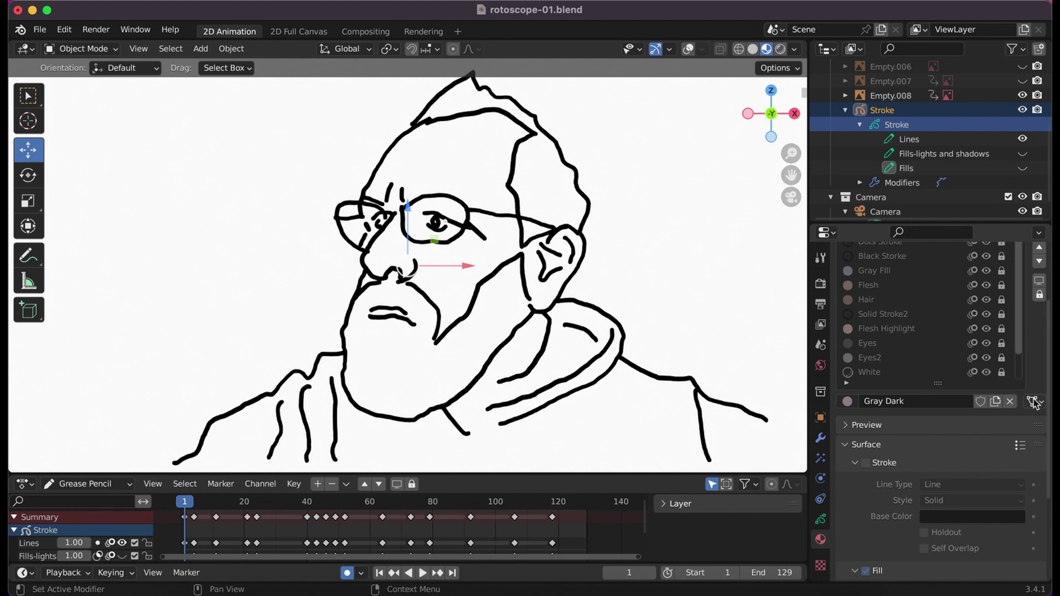
{"action": "scroll", "coordinate": [1034, 356], "scroll_direction": "up", "scroll_amount": 4}
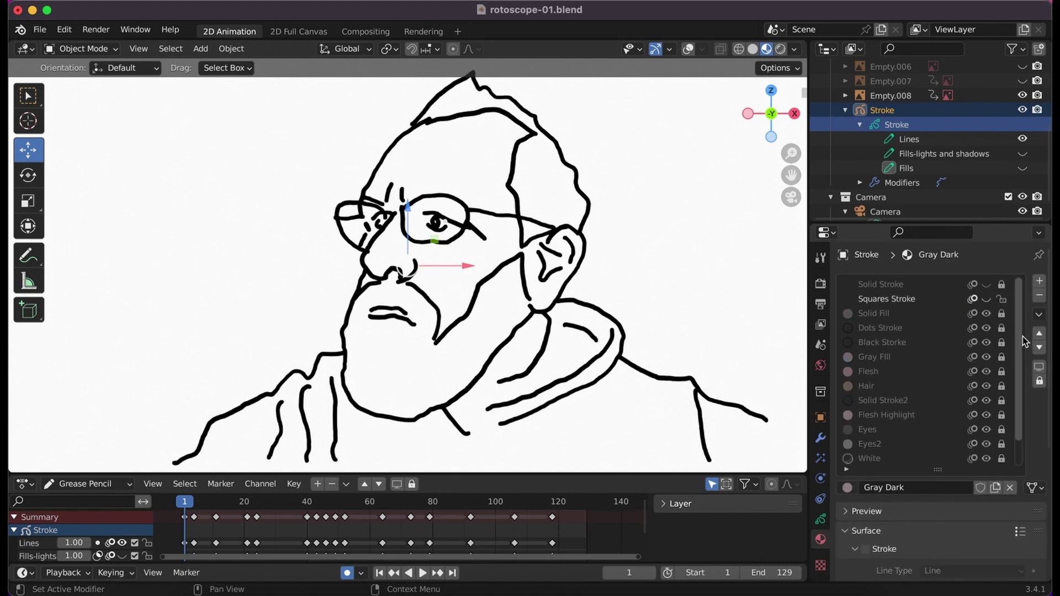
{"action": "left_click", "coordinate": [1002, 299]}
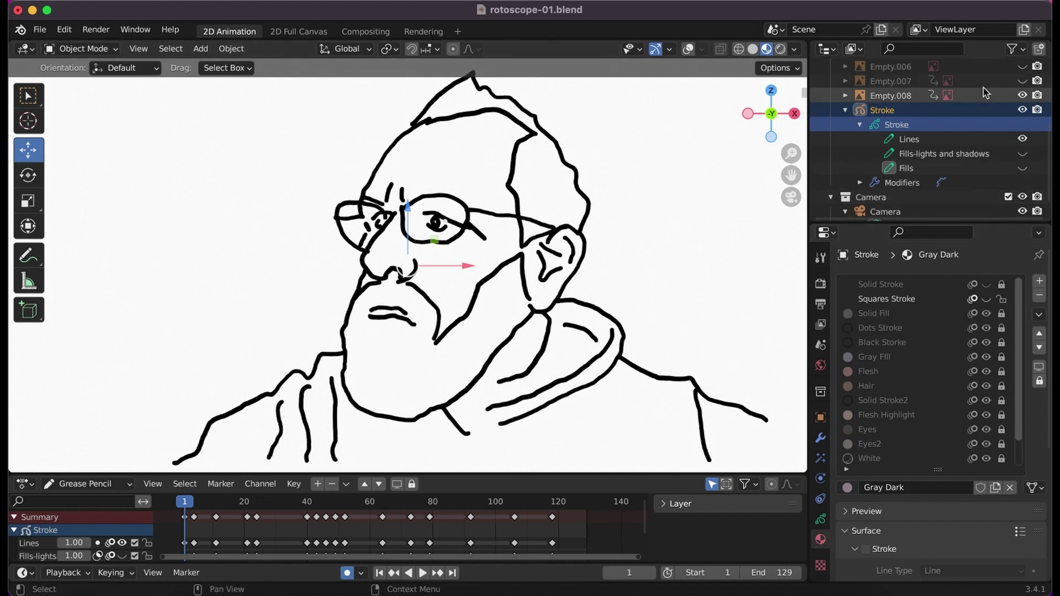
- Toggle the Lines, Fills and Fills-lights and shadows layers to compare, ending with all visible
{"action": "left_click", "coordinate": [1023, 154]}
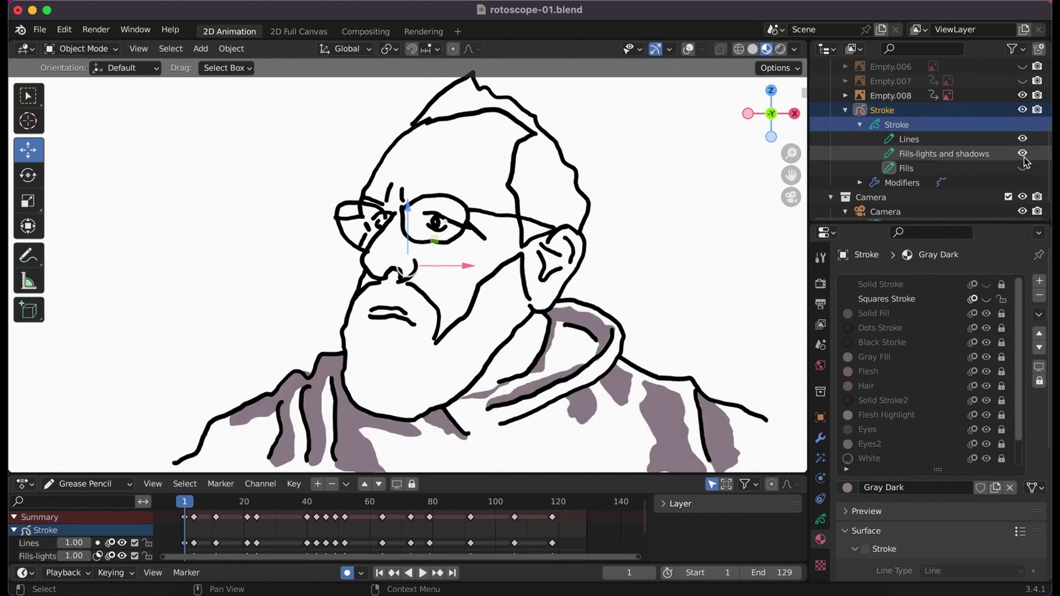
{"action": "left_click", "coordinate": [1022, 140]}
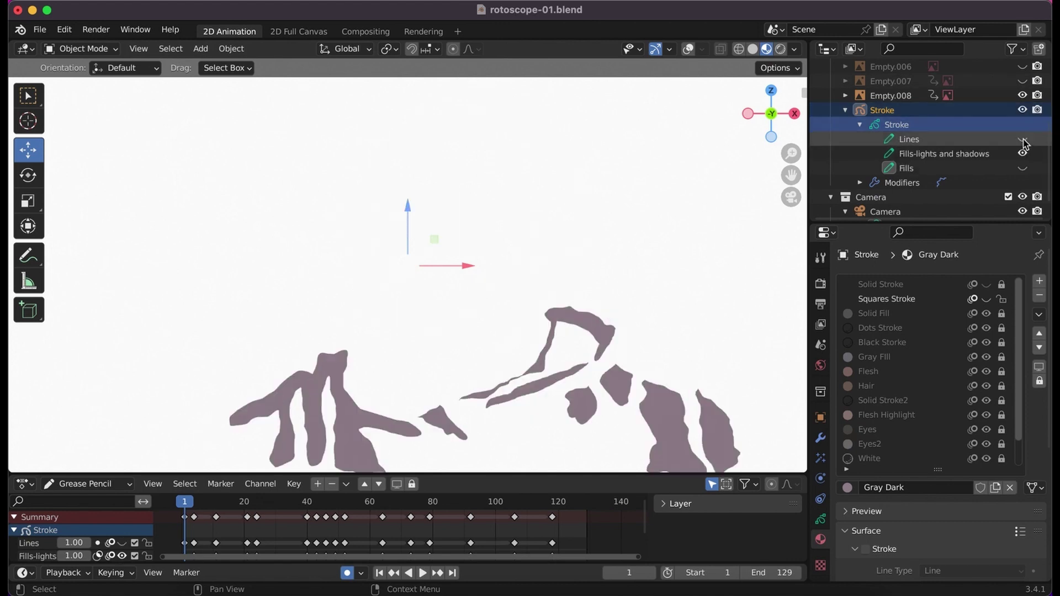
{"action": "left_click", "coordinate": [1023, 140]}
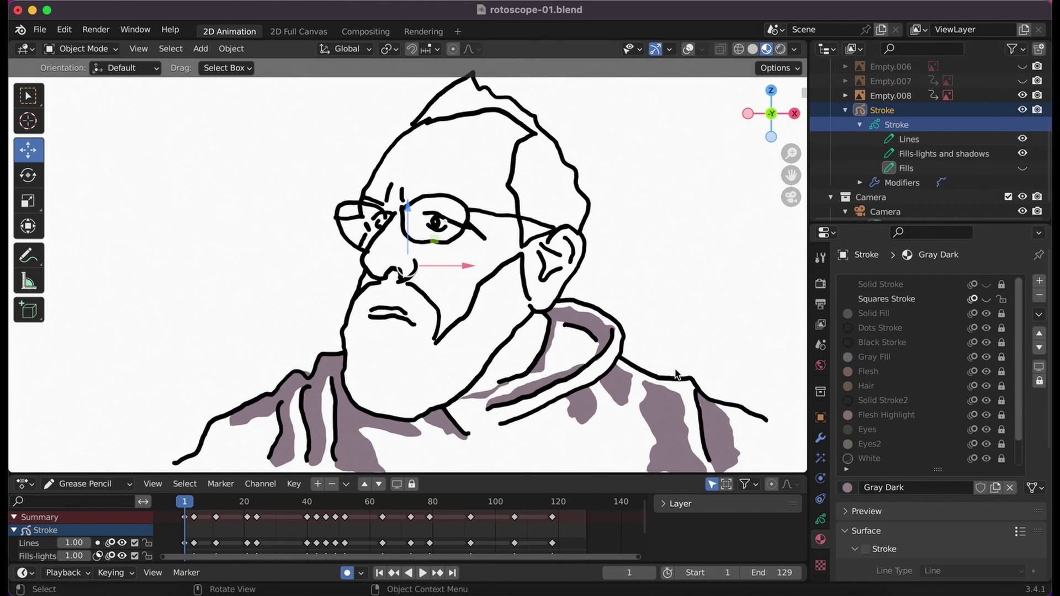
{"action": "left_click", "coordinate": [1022, 168]}
{"action": "left_click", "coordinate": [1023, 154]}
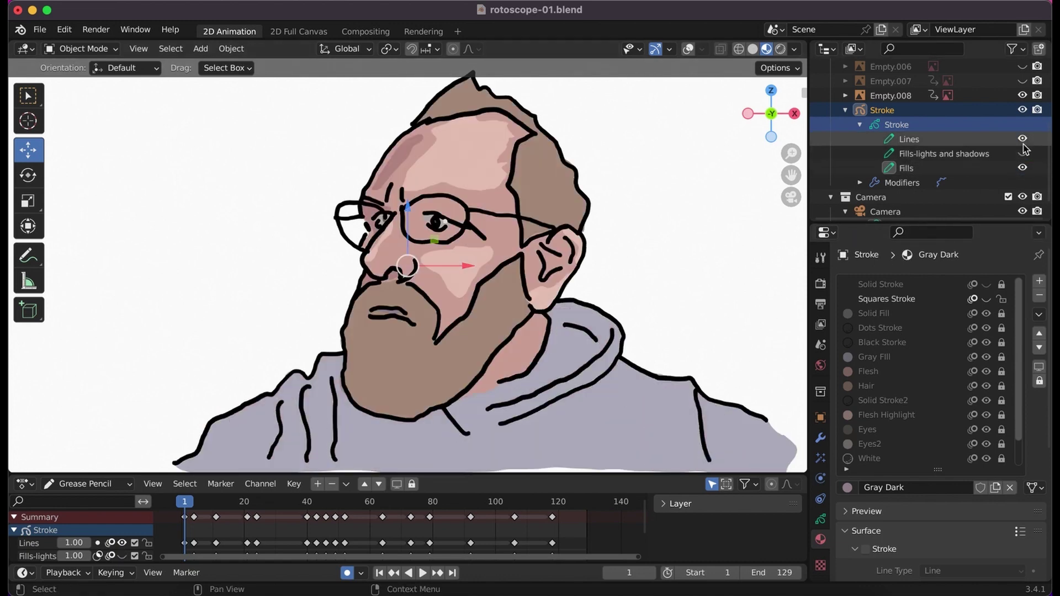
{"action": "left_click", "coordinate": [1023, 139]}
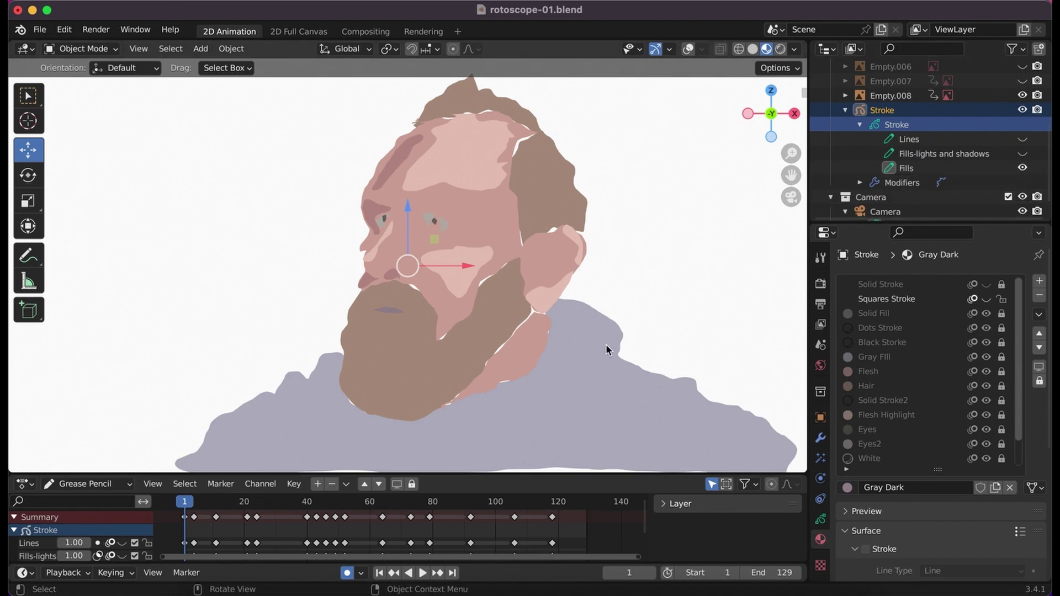
{"action": "left_click", "coordinate": [1023, 154]}
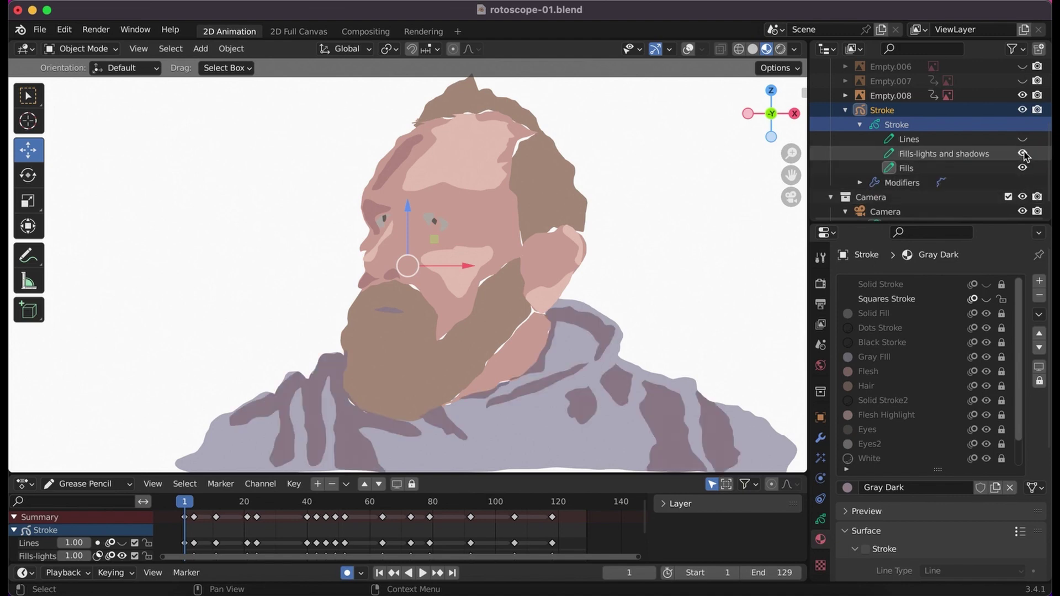
{"action": "left_click", "coordinate": [1022, 140]}
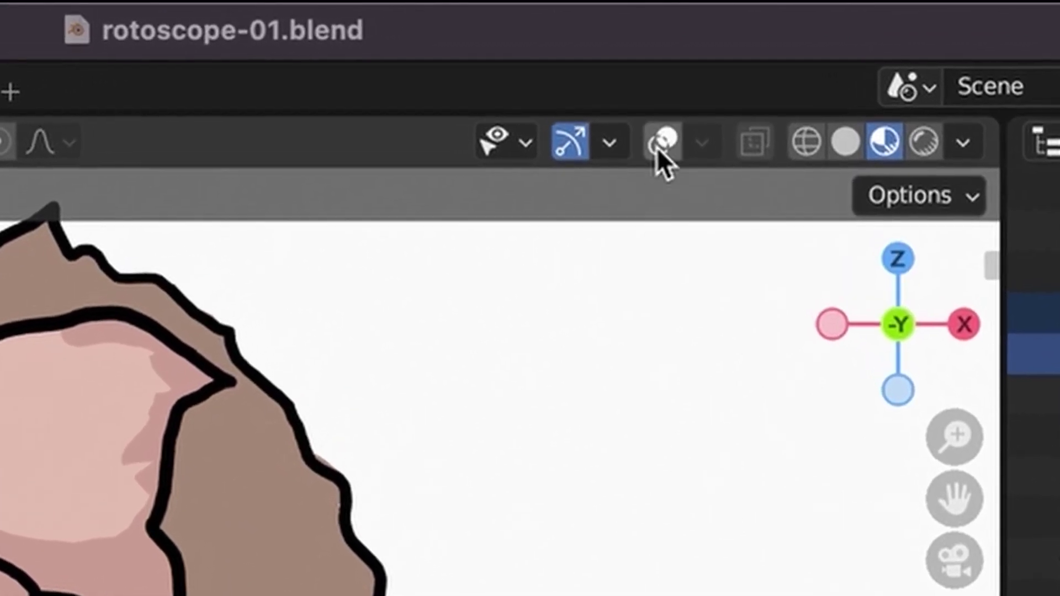
- Turn overlays back on, hide both fill layers and the Empty.008 reference video
{"action": "left_click", "coordinate": [655, 163]}
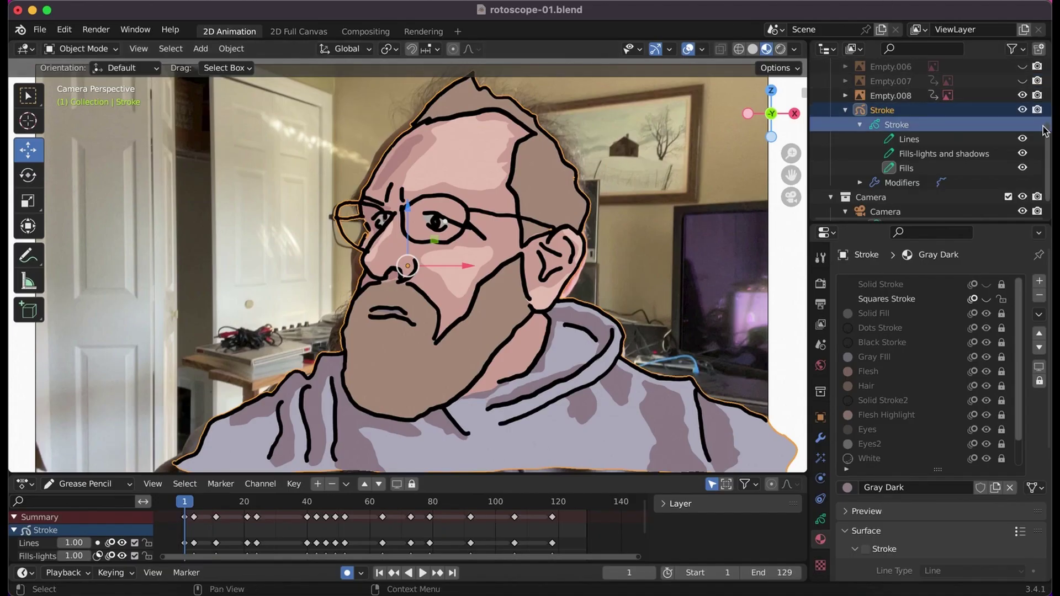
{"action": "left_click", "coordinate": [1022, 155]}
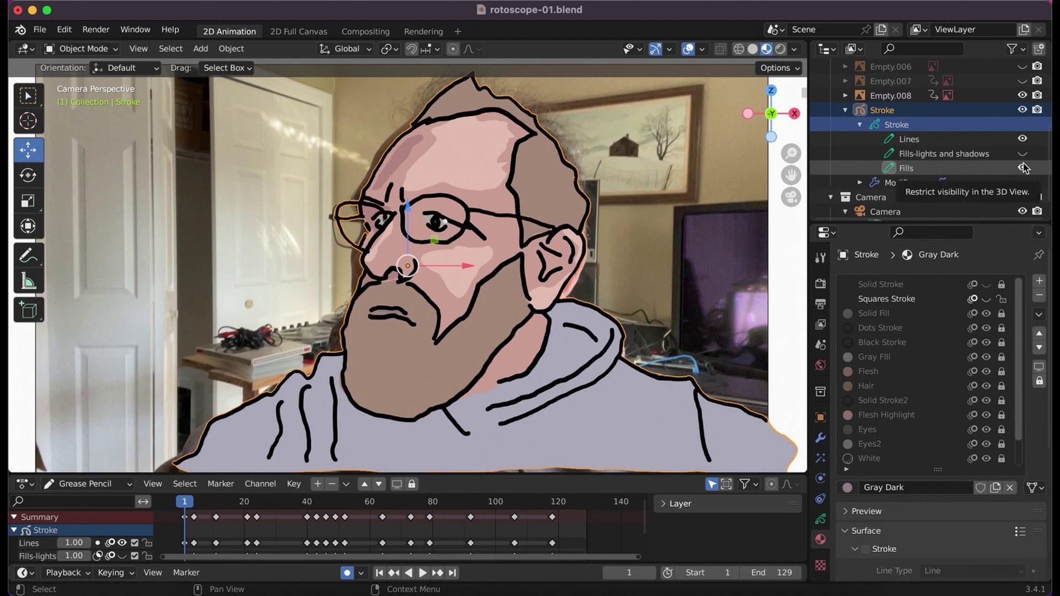
{"action": "left_click", "coordinate": [1023, 167]}
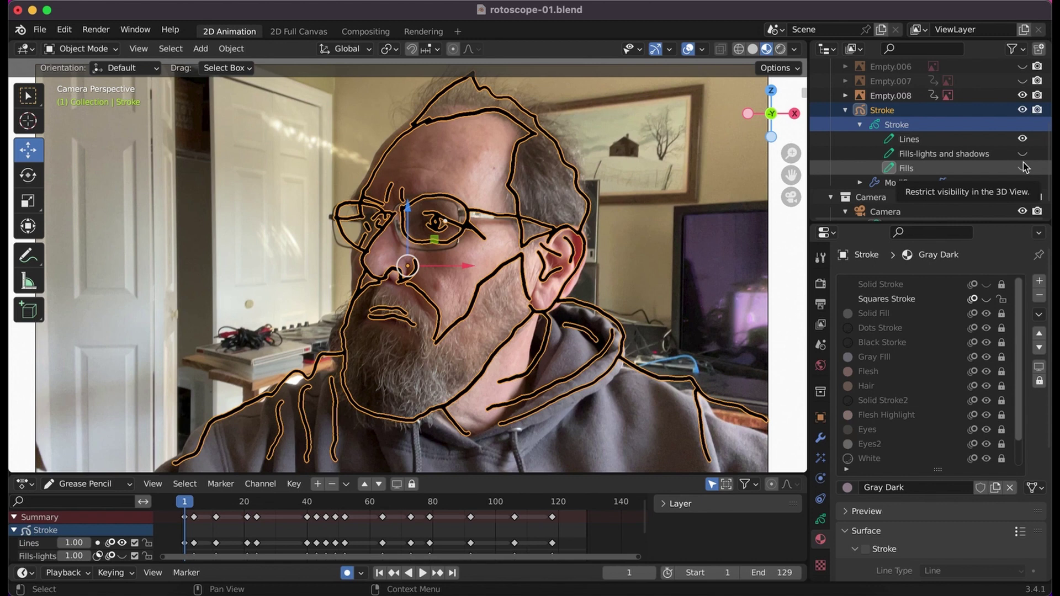
{"action": "left_click", "coordinate": [1022, 95]}
{"action": "scroll", "coordinate": [940, 120], "scroll_direction": "down", "scroll_amount": 1}
{"action": "scroll", "coordinate": [941, 121], "scroll_direction": "up", "scroll_amount": 6}
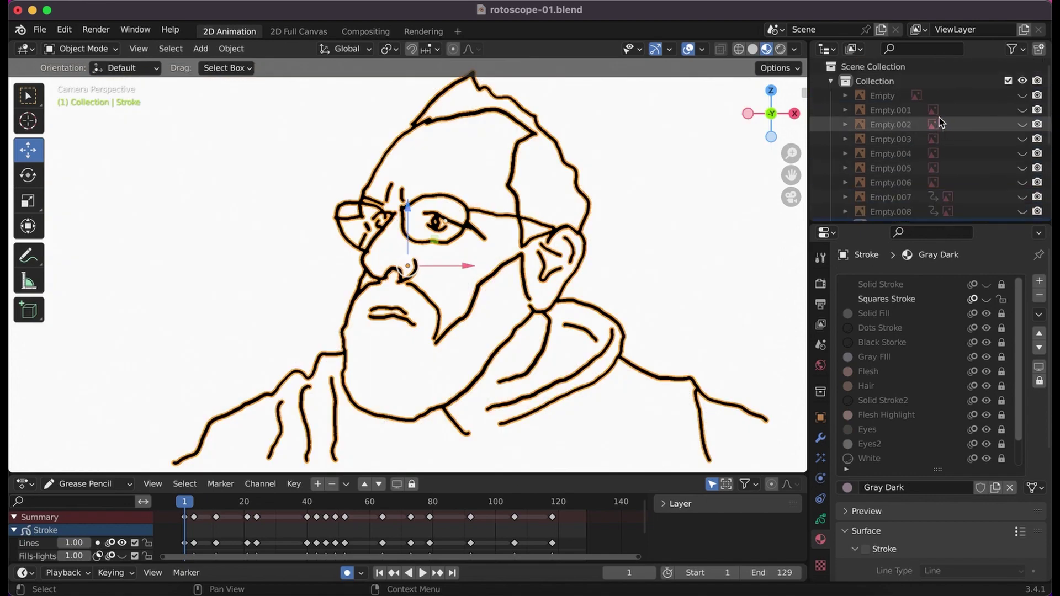
{"action": "left_click", "coordinate": [1023, 96]}
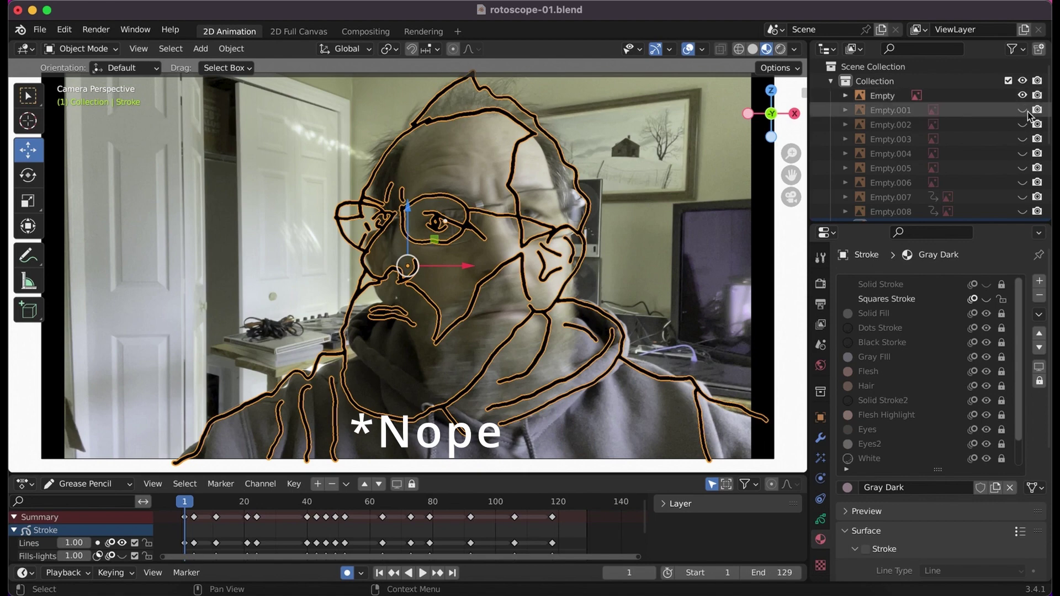
{"action": "left_click", "coordinate": [1024, 97]}
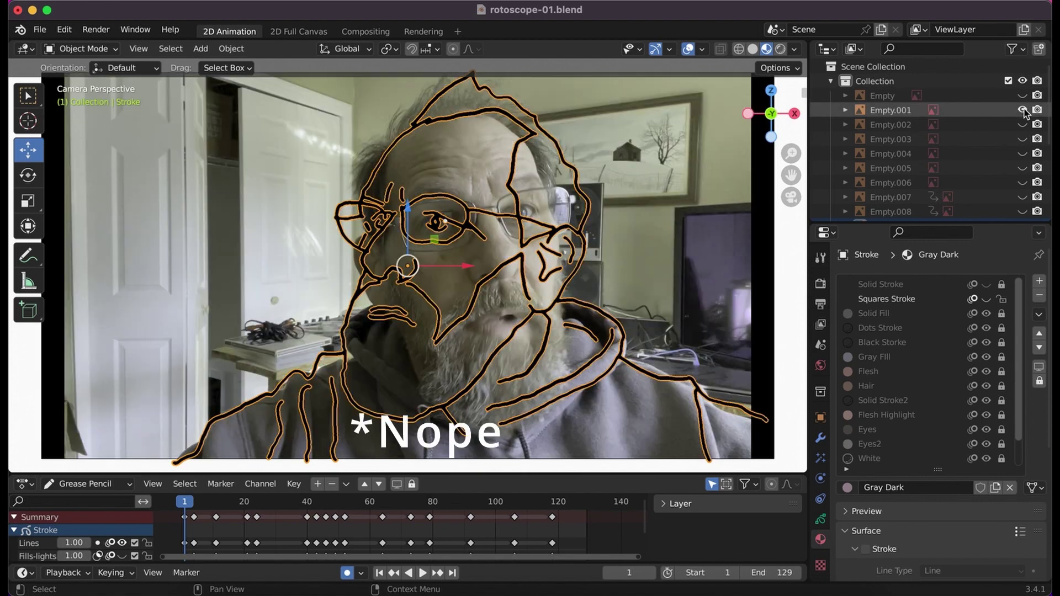
{"action": "left_click", "coordinate": [1023, 110]}
{"action": "left_click", "coordinate": [1023, 125]}
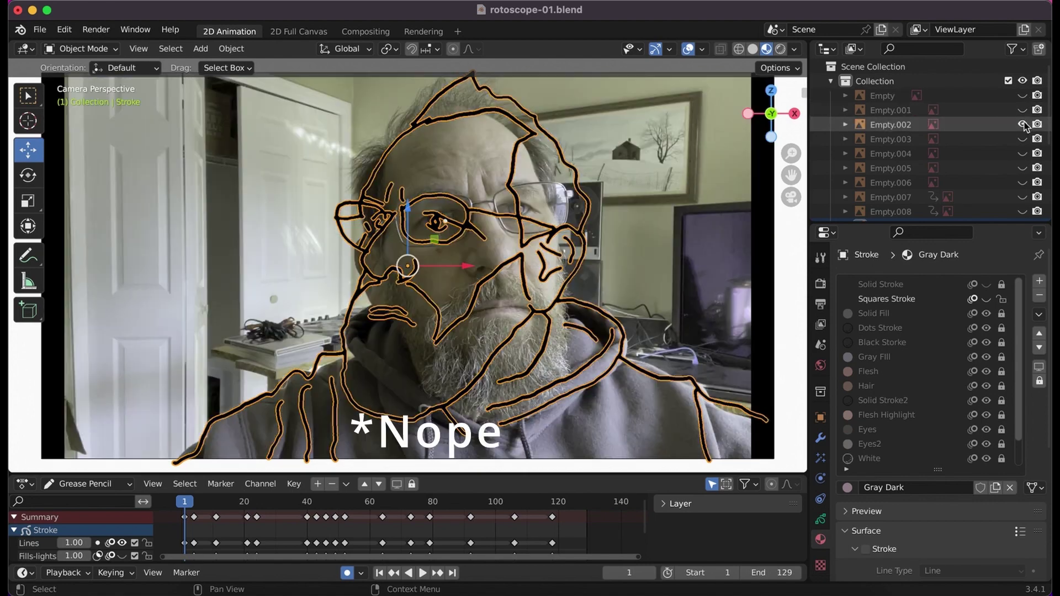
{"action": "left_click", "coordinate": [1023, 125]}
{"action": "left_click", "coordinate": [1023, 139]}
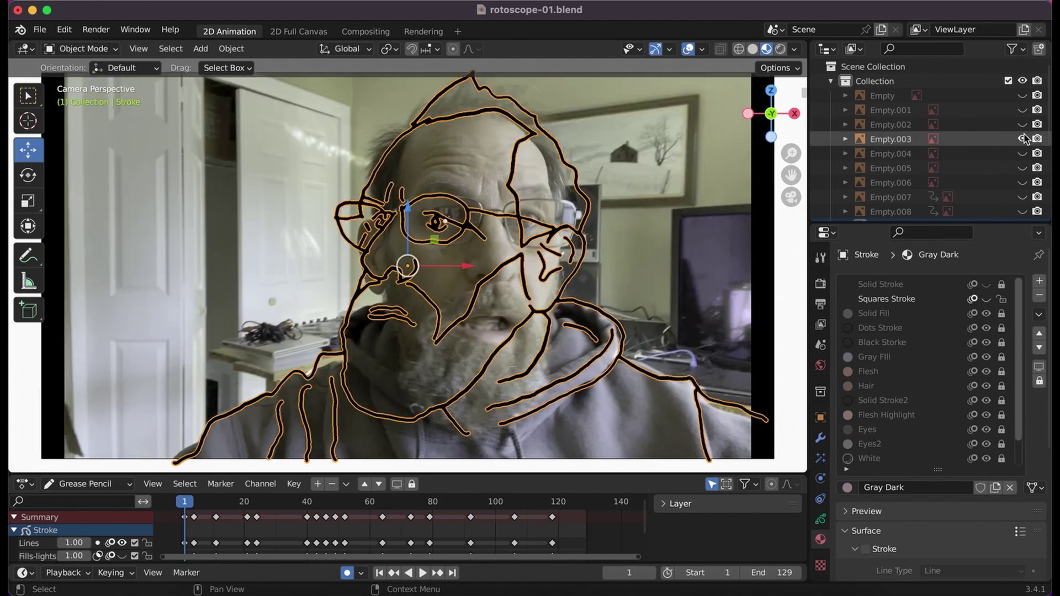
{"action": "left_click", "coordinate": [1023, 139]}
{"action": "left_click", "coordinate": [1023, 154]}
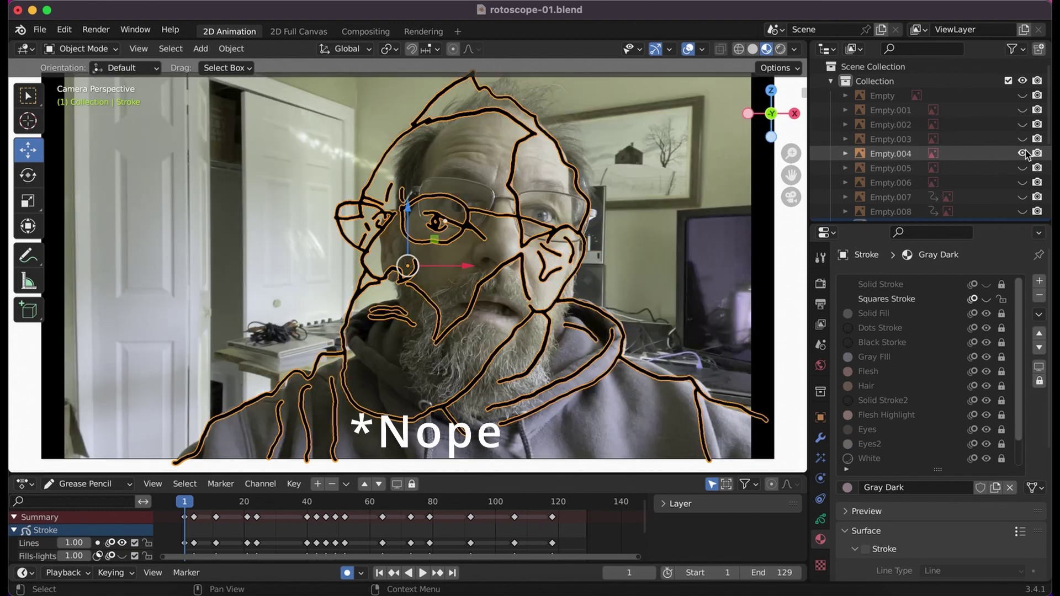
{"action": "left_click", "coordinate": [1023, 153]}
{"action": "left_click", "coordinate": [1023, 168]}
{"action": "left_click", "coordinate": [1024, 168]}
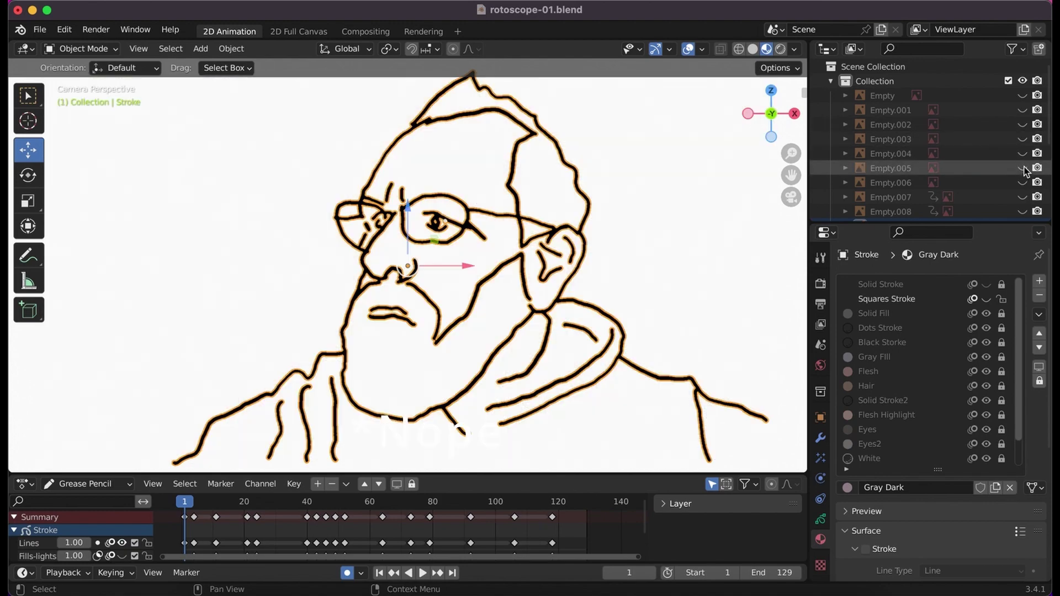
{"action": "scroll", "coordinate": [1023, 166], "scroll_direction": "down", "scroll_amount": 2}
{"action": "scroll", "coordinate": [1024, 166], "scroll_direction": "down", "scroll_amount": 1}
{"action": "left_click", "coordinate": [1023, 168]}
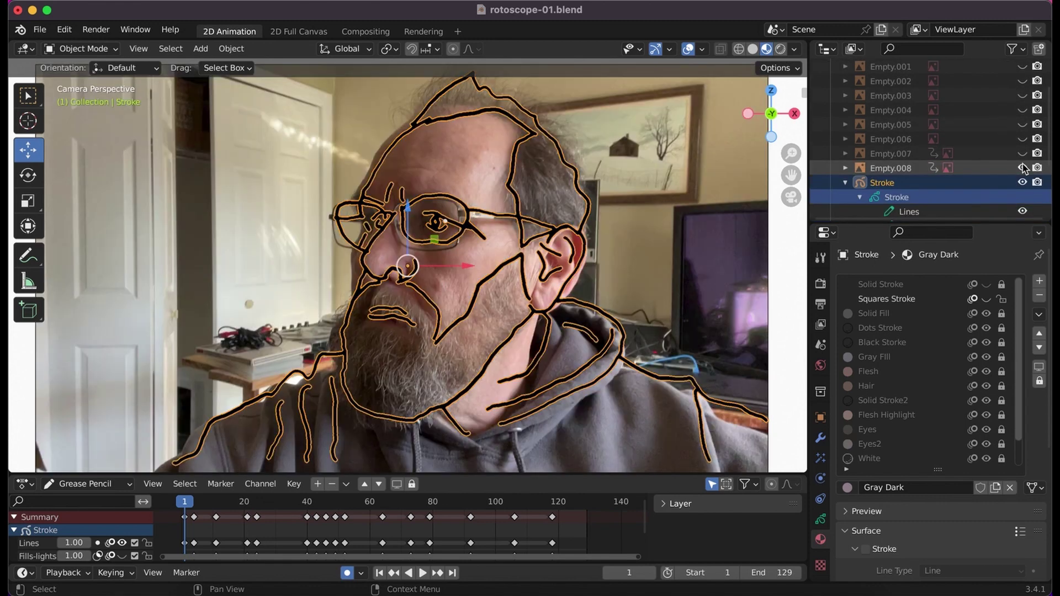
{"action": "left_click", "coordinate": [1023, 168]}
{"action": "left_click", "coordinate": [1024, 154]}
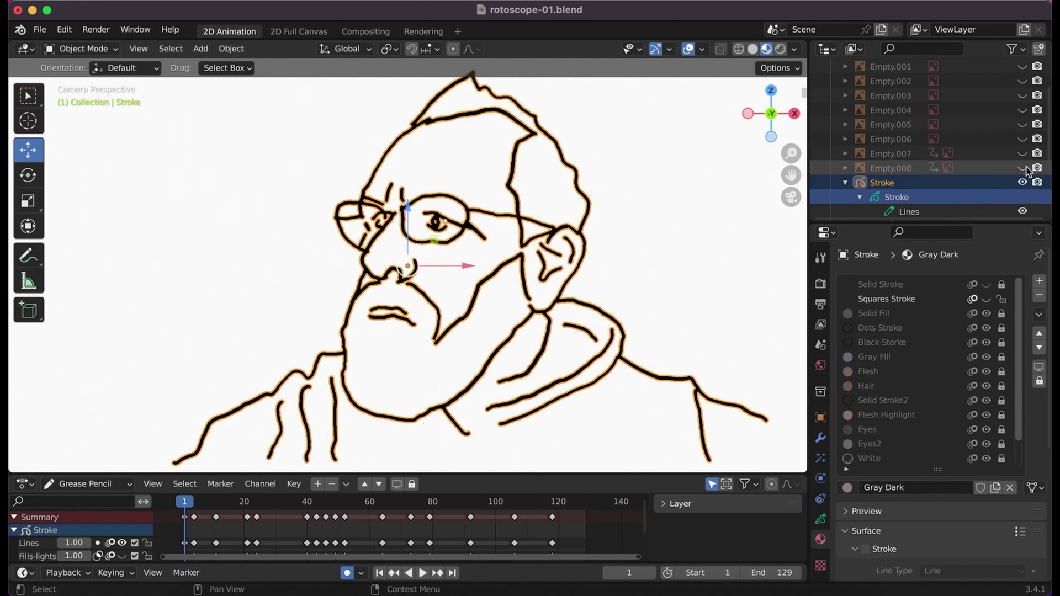
{"action": "left_click", "coordinate": [1023, 168]}
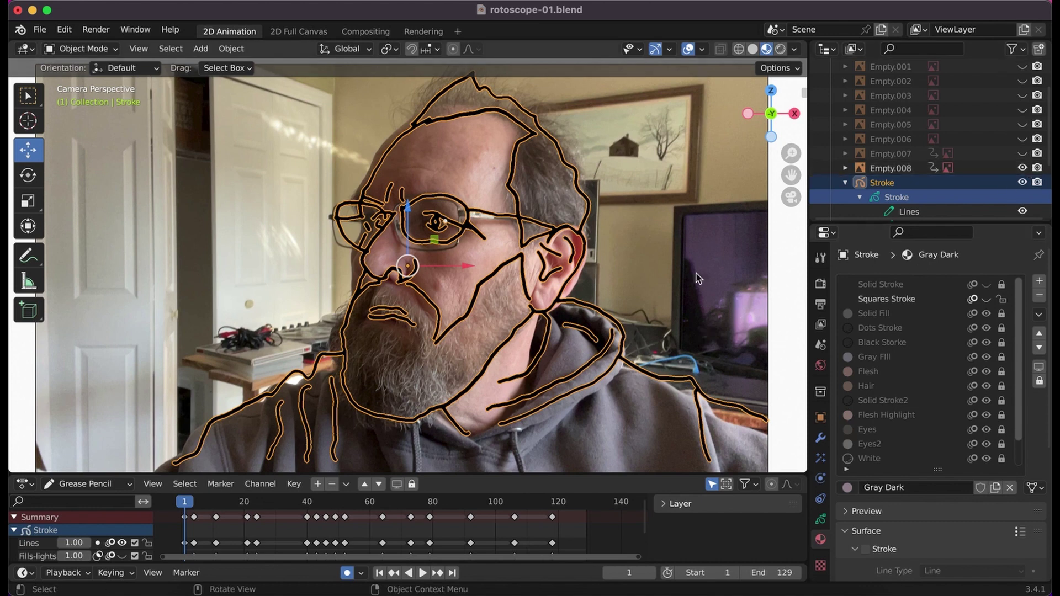
{"action": "scroll", "coordinate": [936, 189], "scroll_direction": "down", "scroll_amount": 4}
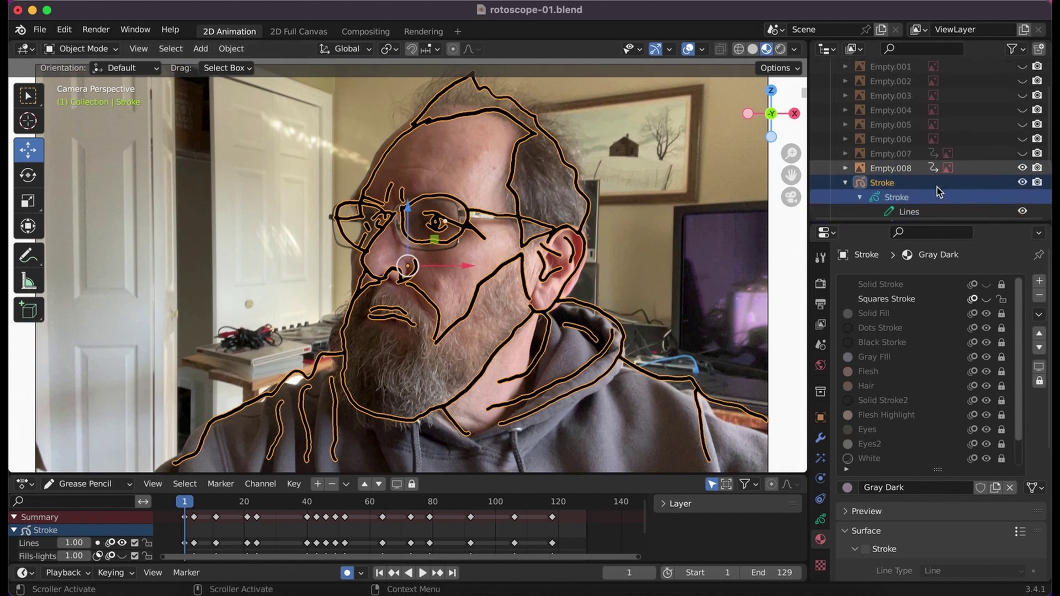
{"action": "mouse_move", "coordinate": [185, 506]}
{"action": "left_mouse_down"}
{"action": "mouse_move", "coordinate": [280, 519]}
{"action": "mouse_move", "coordinate": [393, 514]}
{"action": "left_mouse_up"}
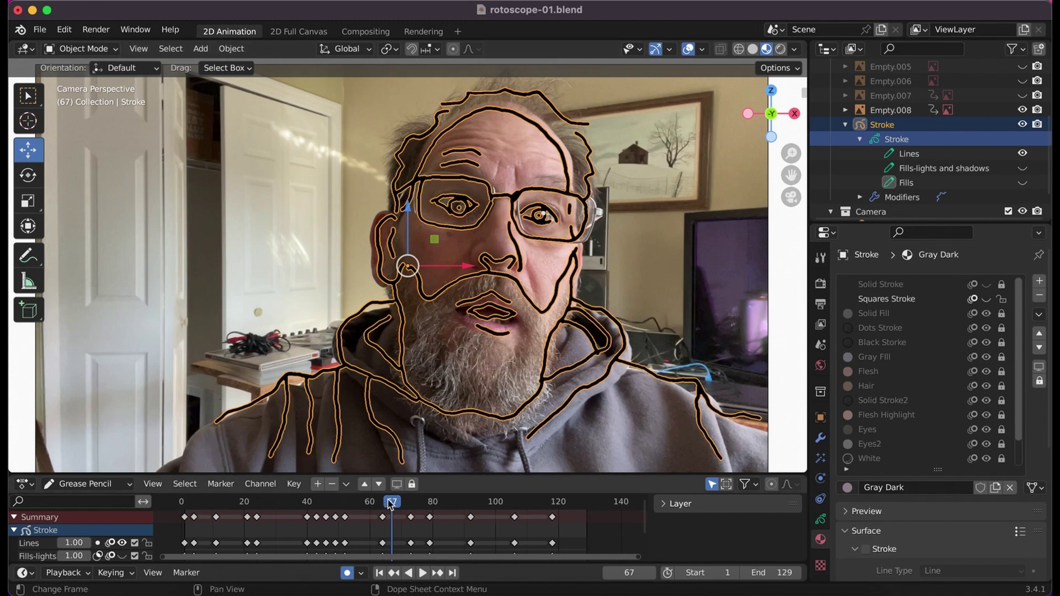
{"action": "left_click_drag", "start_coordinate": [391, 504], "coordinate": [187, 516]}
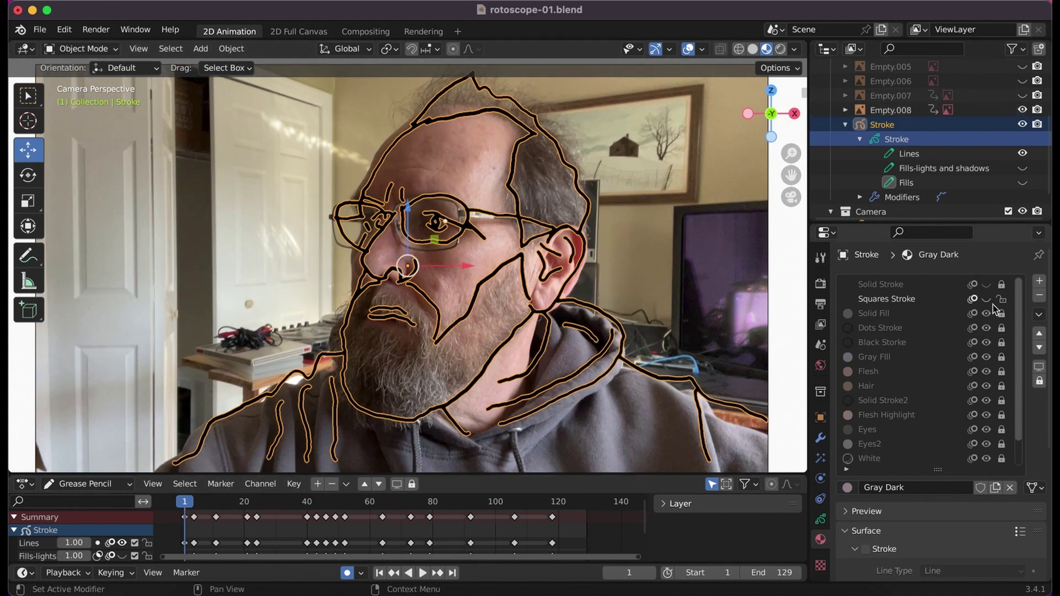
{"action": "scroll", "coordinate": [966, 304], "scroll_direction": "down", "scroll_amount": 2}
- Show Solid Stroke and hide the Squares Stroke, Flesh and Solid Stroke2 materials, with overlays off
{"action": "scroll", "coordinate": [964, 305], "scroll_direction": "up", "scroll_amount": 2}
{"action": "left_click", "coordinate": [986, 285]}
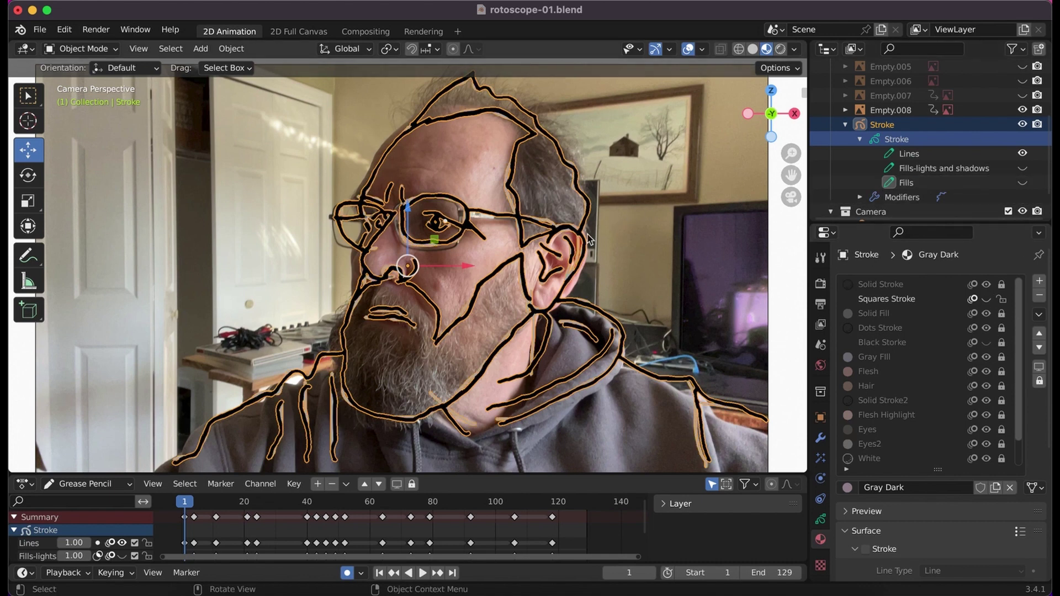
{"action": "left_click", "coordinate": [689, 49]}
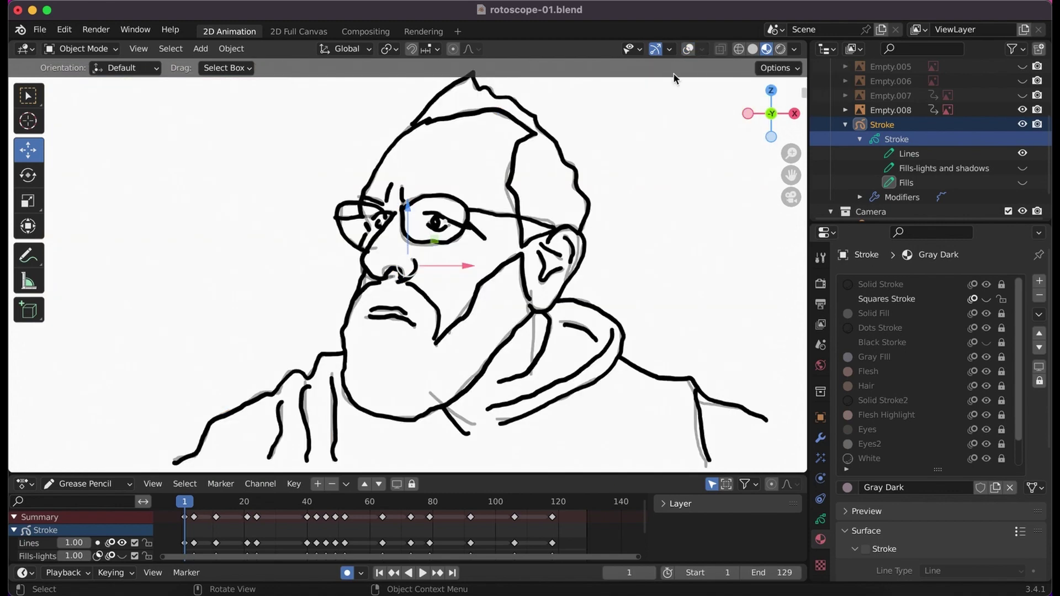
{"action": "left_click", "coordinate": [986, 299]}
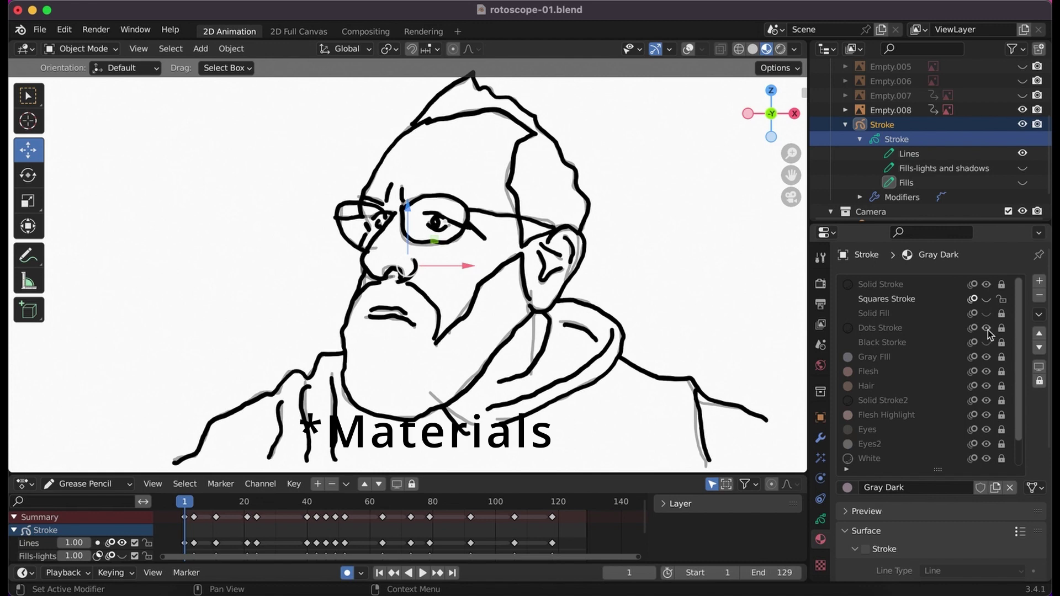
{"action": "left_click", "coordinate": [987, 371]}
{"action": "left_click", "coordinate": [987, 400]}
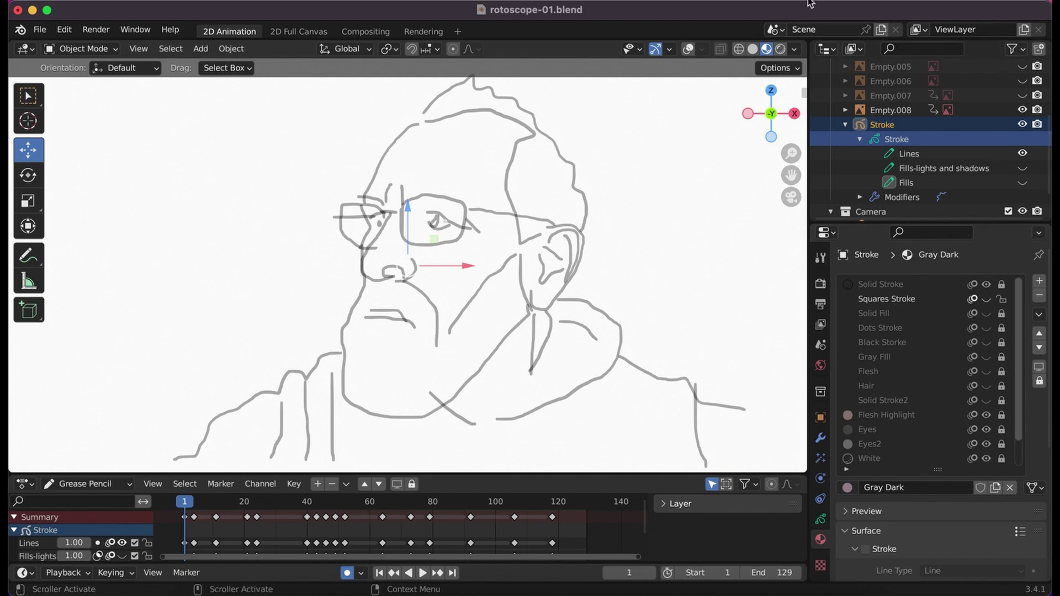
- Toggle the reference video on and off again, then make Lines the active layer
{"action": "left_click", "coordinate": [688, 51]}
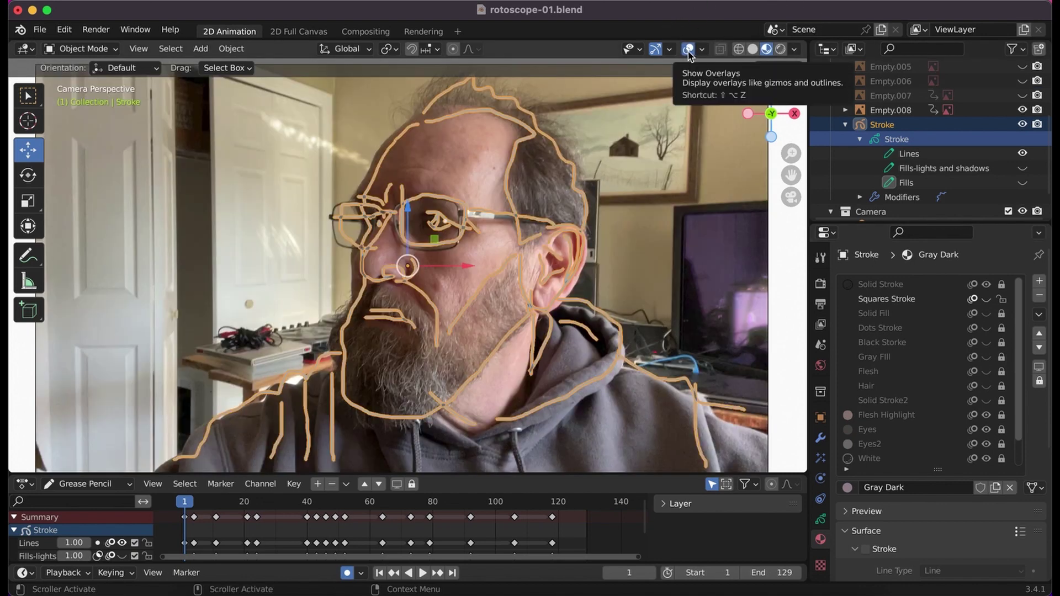
{"action": "left_click", "coordinate": [689, 51]}
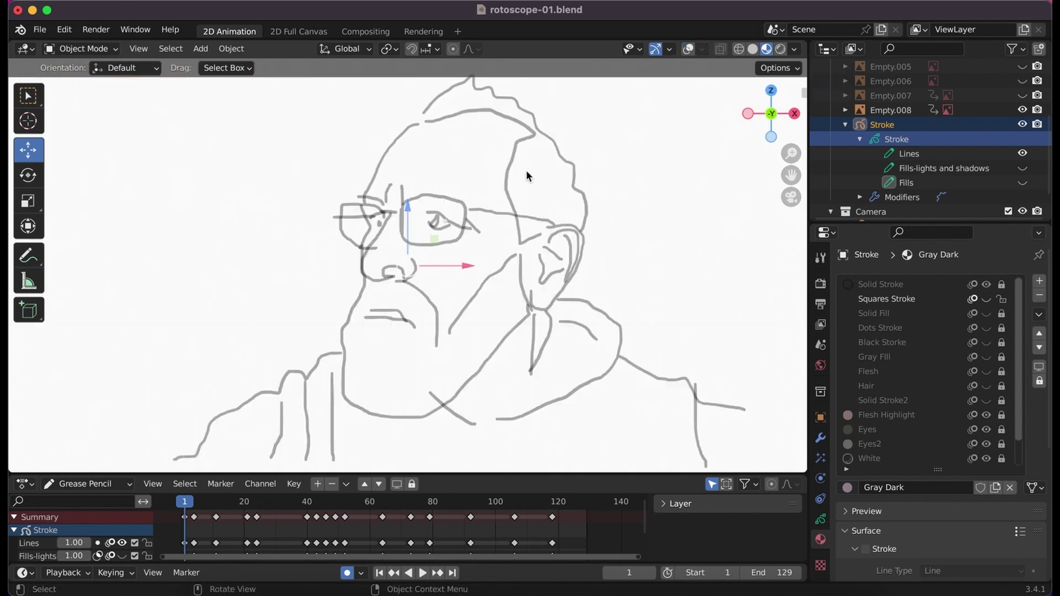
{"action": "left_click", "coordinate": [940, 157]}
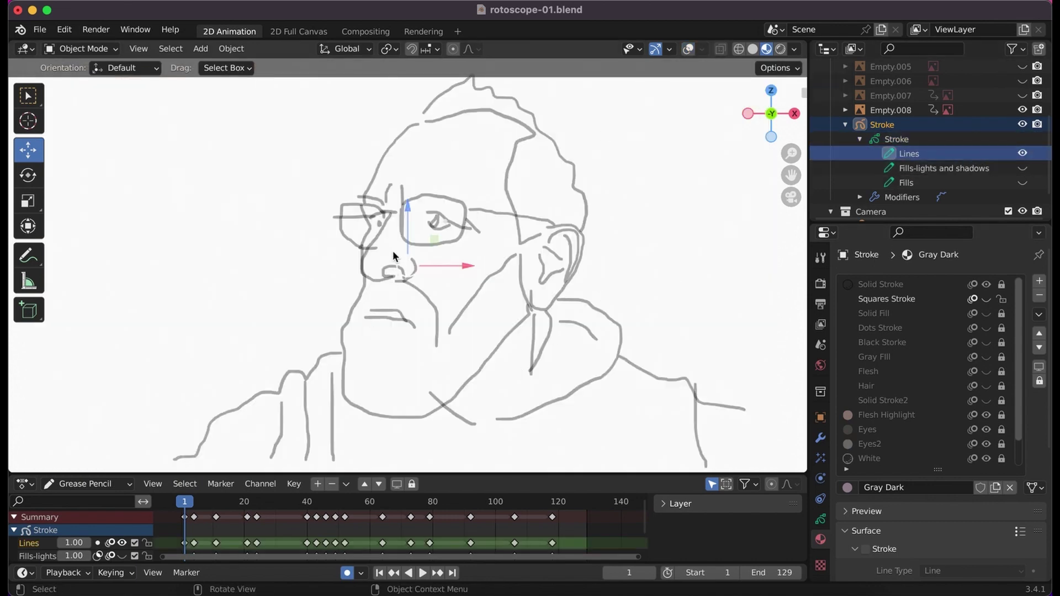
- Switch to Draw Mode and undo a test stroke with Ctrl+Z
{"action": "left_click", "coordinate": [83, 48]}
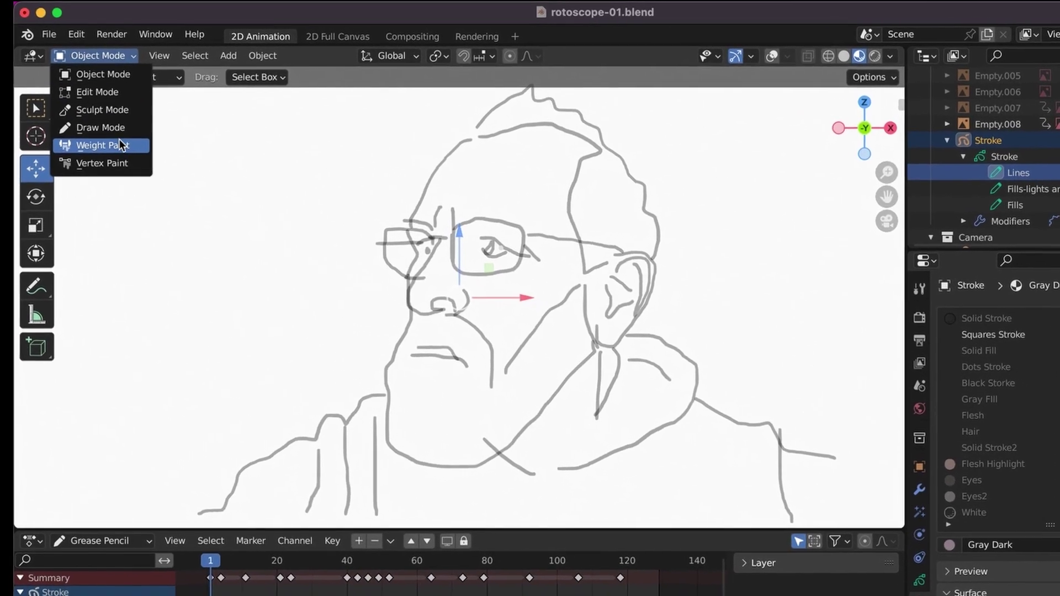
{"action": "left_click", "coordinate": [97, 122]}
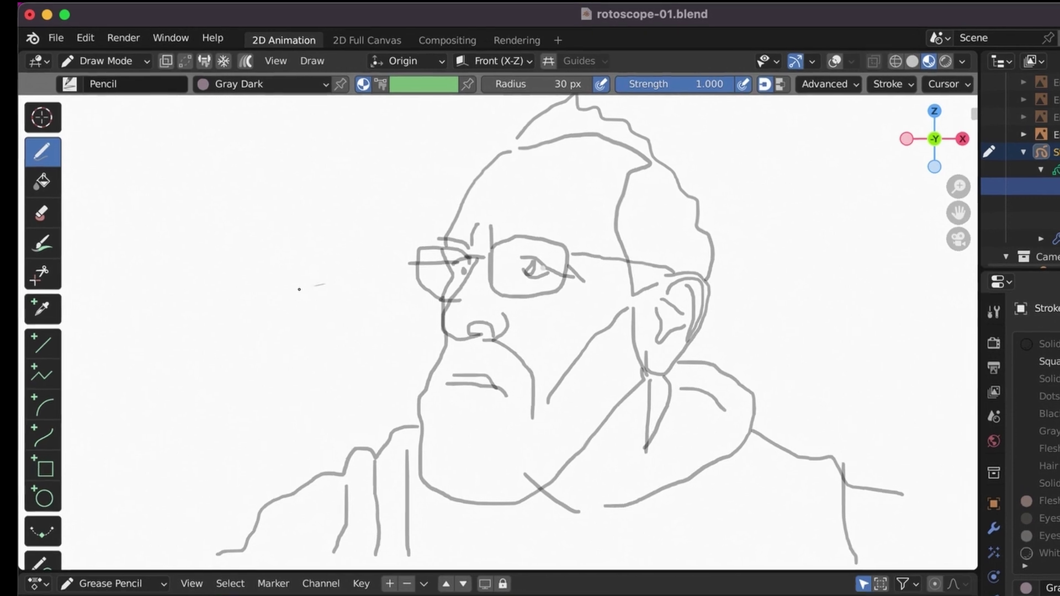
{"action": "mouse_move", "coordinate": [330, 280]}
{"action": "left_mouse_down"}
{"action": "mouse_move", "coordinate": [326, 318]}
{"action": "mouse_move", "coordinate": [331, 283]}
{"action": "left_mouse_up"}
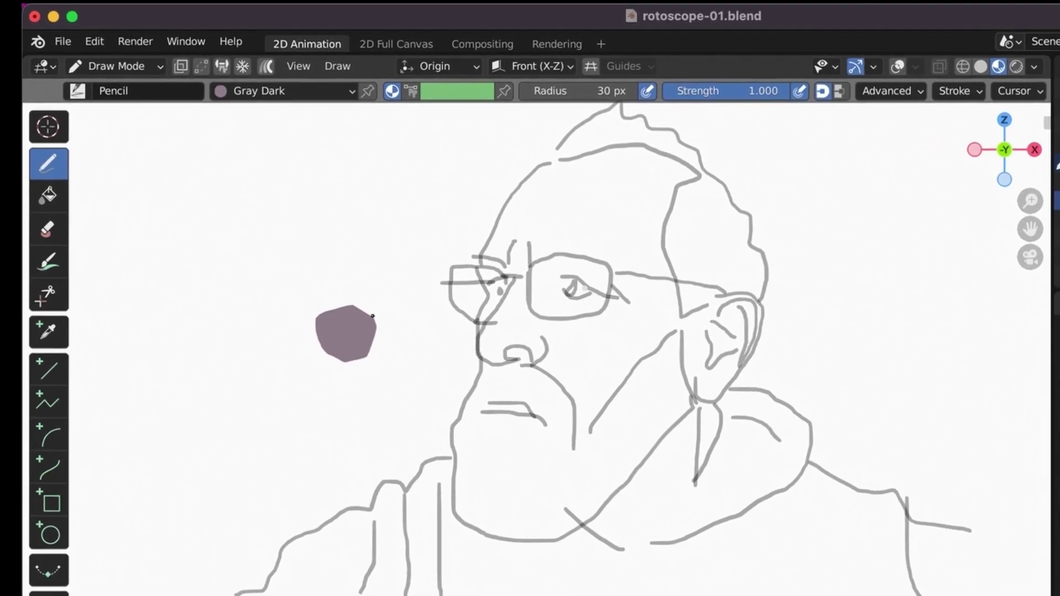
{"action": "key", "text": "ctrl+z"}
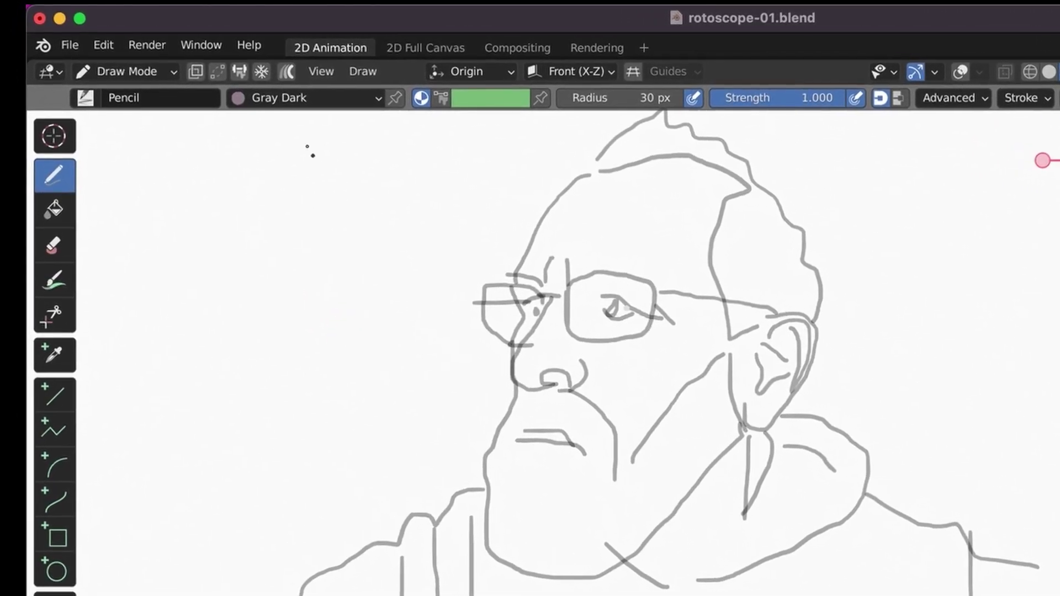
- Choose Solid Stroke as the drawing material instead of Gray Dark
{"action": "left_click", "coordinate": [282, 97]}
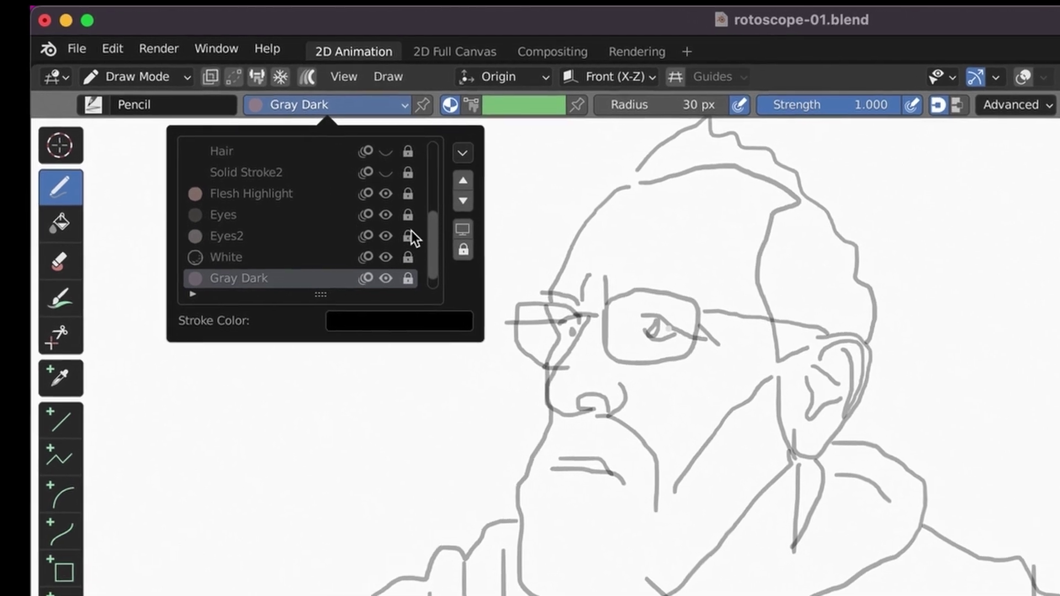
{"action": "scroll", "coordinate": [340, 226], "scroll_direction": "up", "scroll_amount": 7}
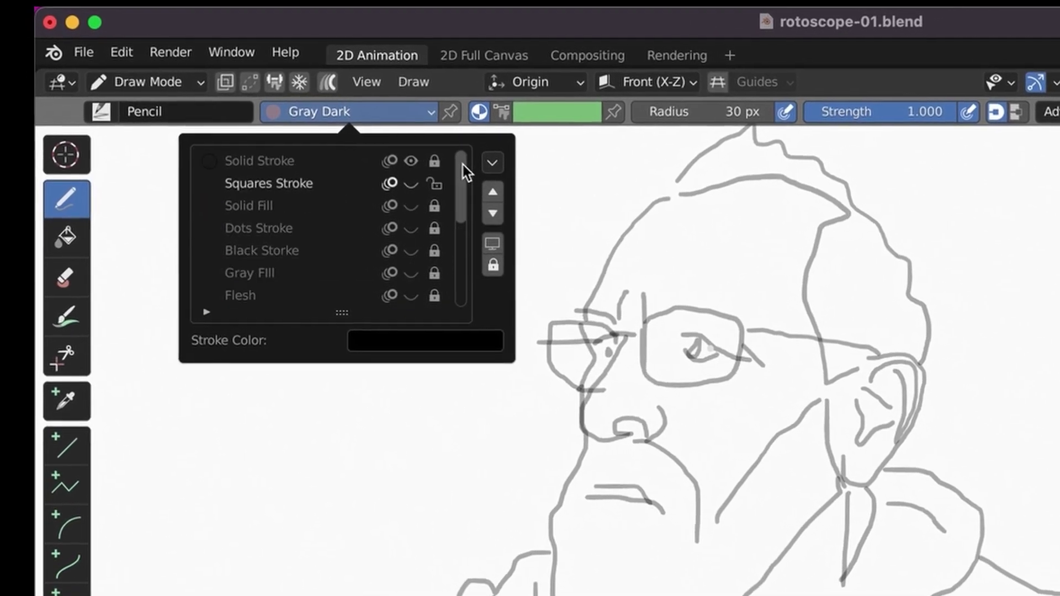
{"action": "scroll", "coordinate": [331, 222], "scroll_direction": "down", "scroll_amount": 3}
{"action": "scroll", "coordinate": [349, 235], "scroll_direction": "up", "scroll_amount": 3}
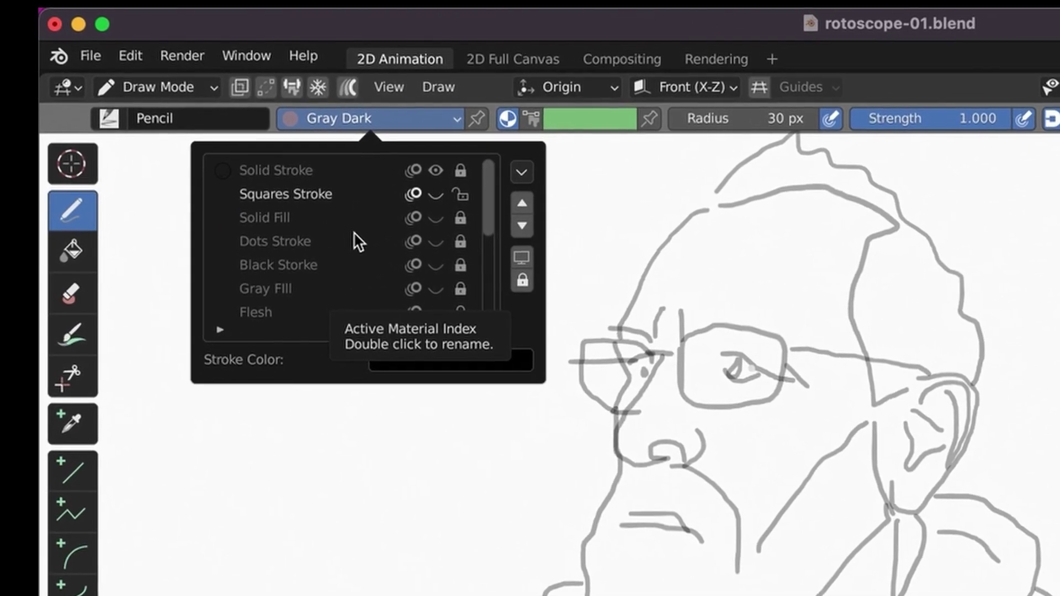
{"action": "scroll", "coordinate": [350, 236], "scroll_direction": "down", "scroll_amount": 3}
{"action": "scroll", "coordinate": [366, 238], "scroll_direction": "up", "scroll_amount": 3}
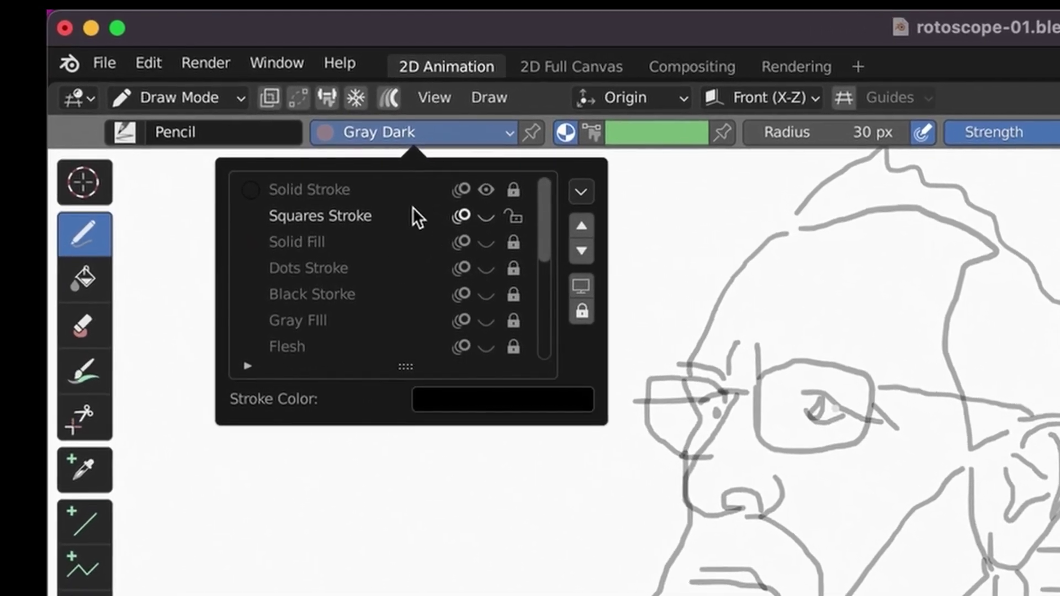
{"action": "left_click", "coordinate": [367, 187]}
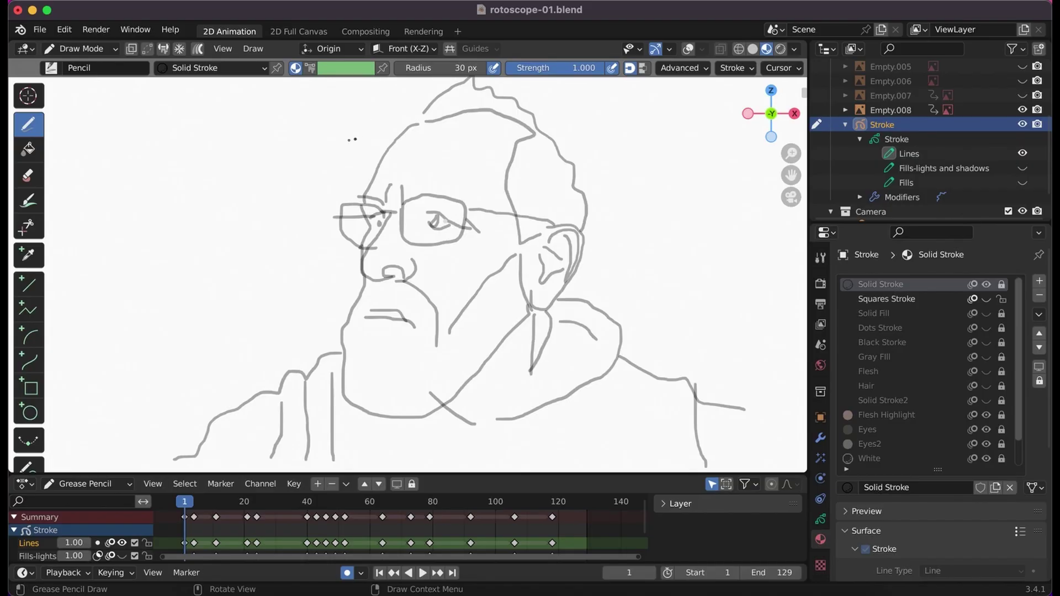
- Draw a trial black loop above-left of the face, then undo it
{"action": "left_click_drag", "start_coordinate": [356, 139], "coordinate": [379, 132]}
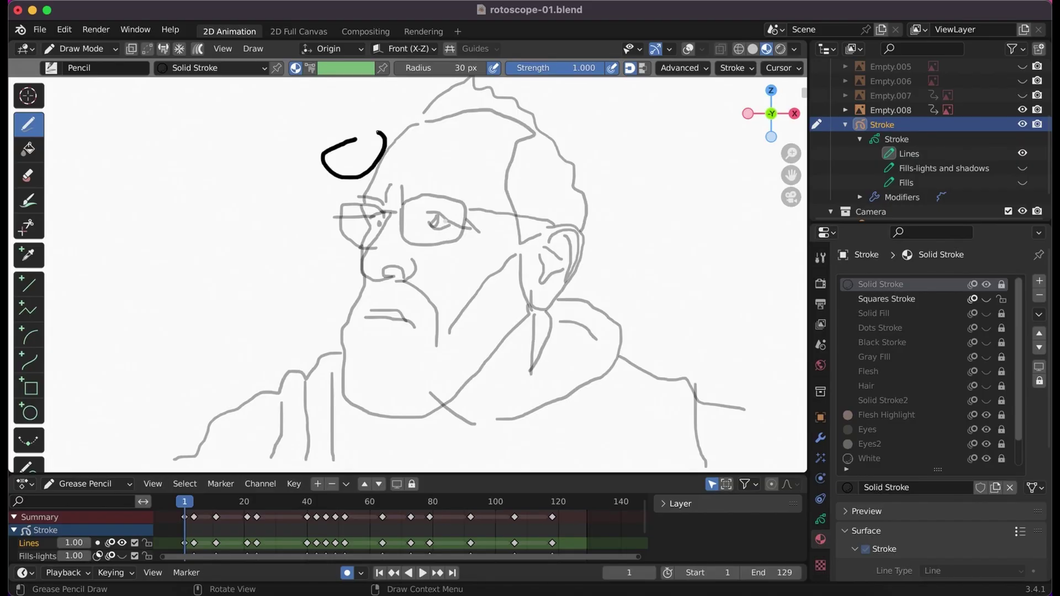
{"action": "key", "text": "ctrl+z"}
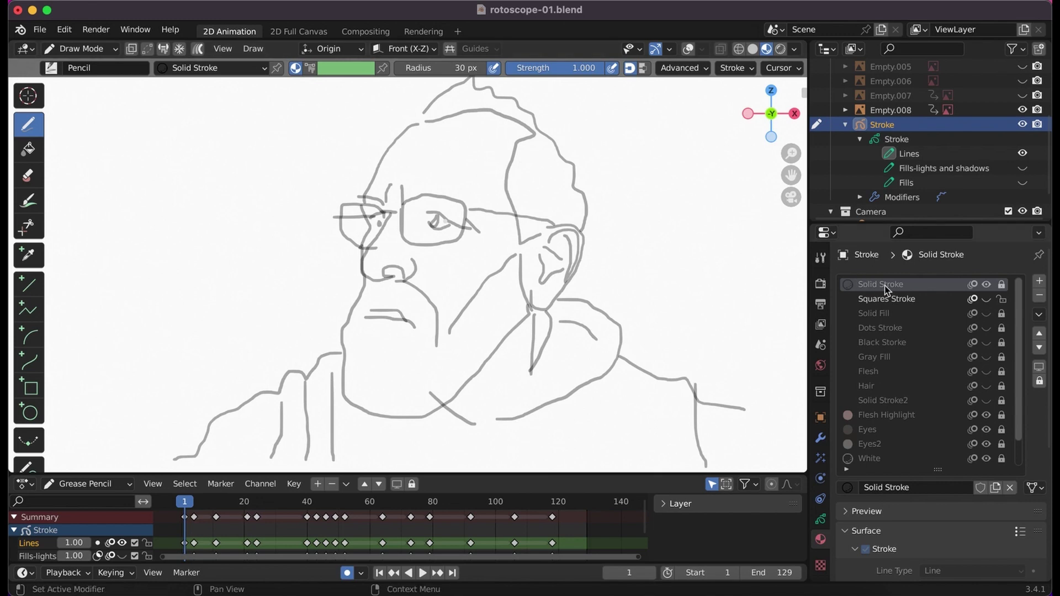
{"action": "scroll", "coordinate": [885, 289], "scroll_direction": "down", "scroll_amount": 2}
{"action": "scroll", "coordinate": [885, 290], "scroll_direction": "up", "scroll_amount": 2}
- On the Lines layer, draw a black C shape, a small angled tick and a curve beside the face
{"action": "left_click", "coordinate": [934, 158]}
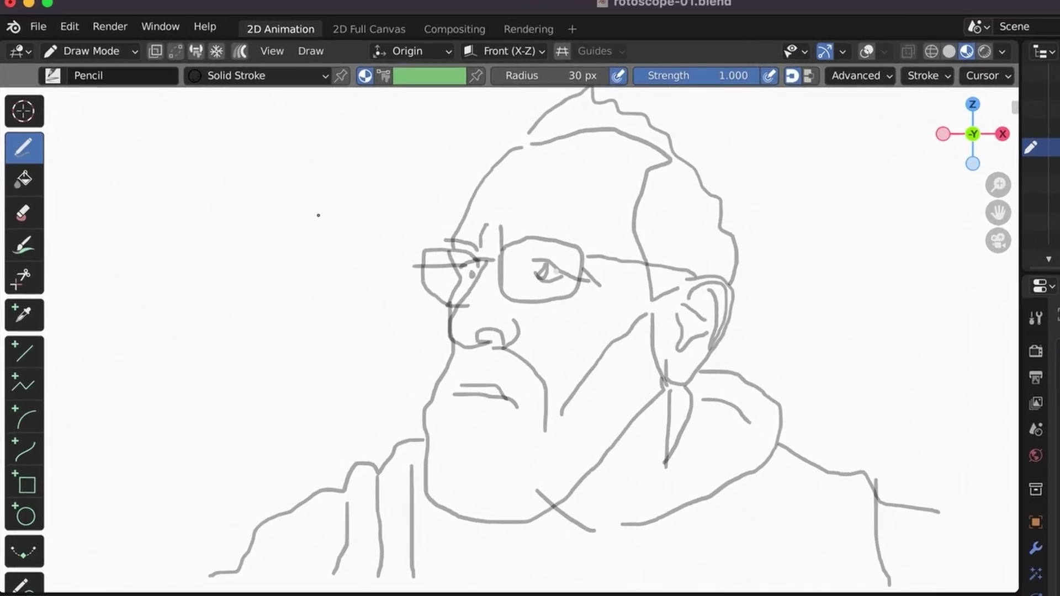
{"action": "left_click_drag", "start_coordinate": [377, 204], "coordinate": [397, 248]}
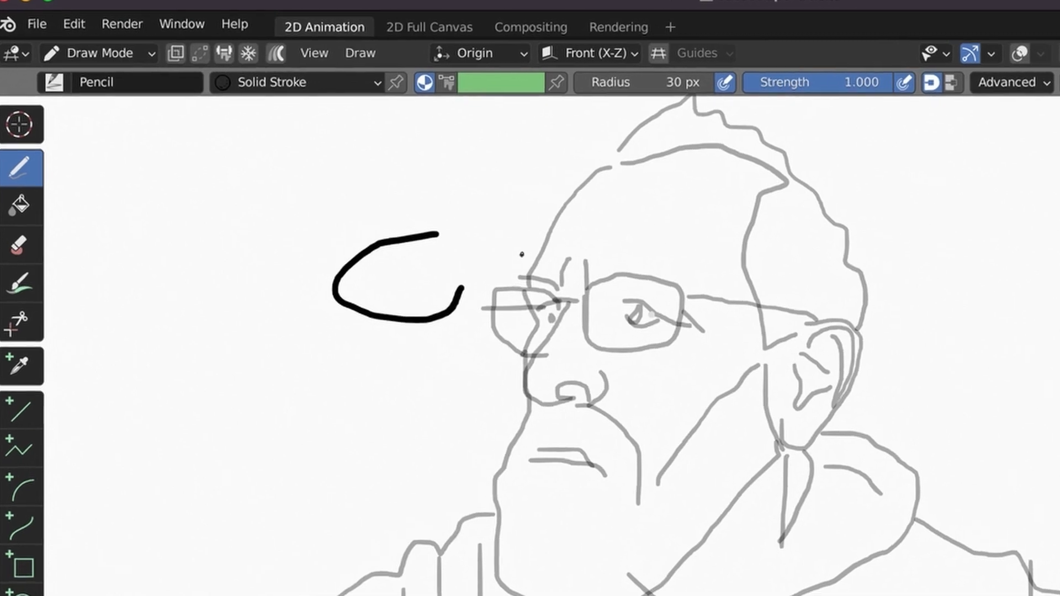
{"action": "left_click_drag", "start_coordinate": [599, 273], "coordinate": [590, 302]}
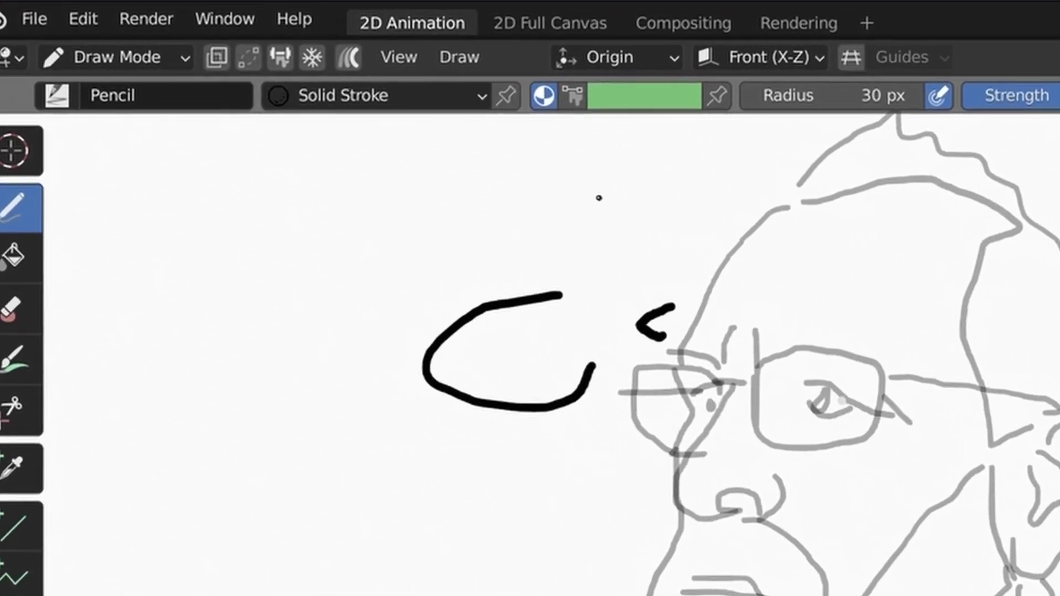
{"action": "left_click_drag", "start_coordinate": [604, 197], "coordinate": [600, 299]}
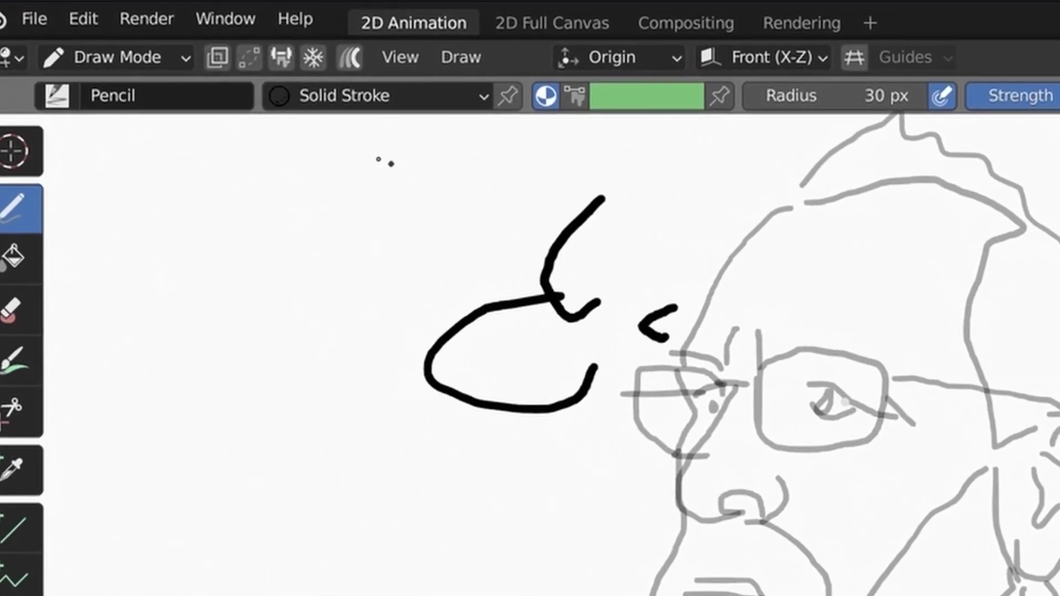
- Switch to Sculpt Mode and push the upper test stroke outward into a wave with two Push drags
{"action": "left_click", "coordinate": [164, 61]}
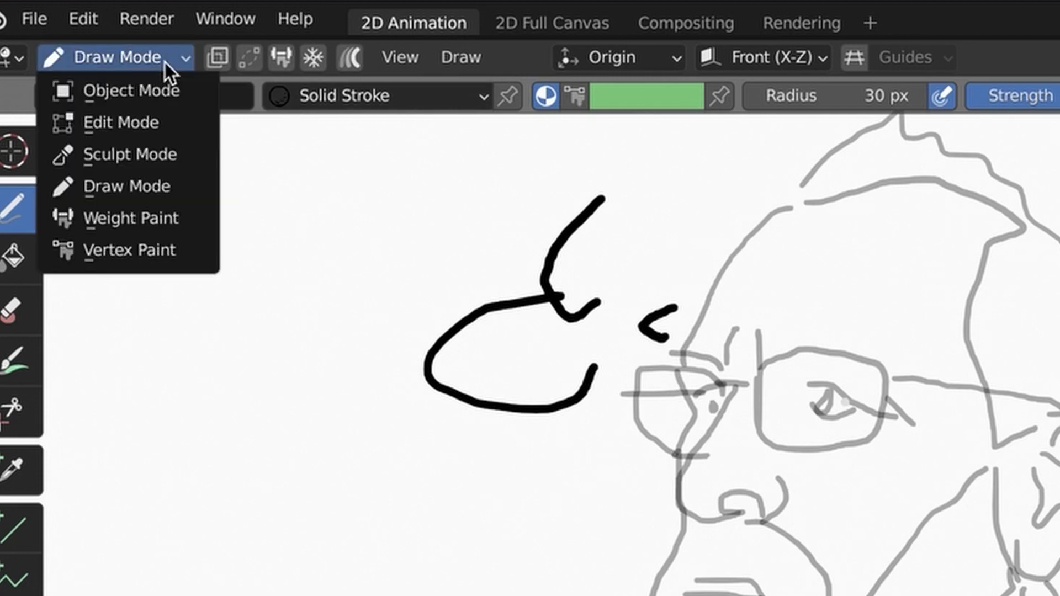
{"action": "left_click", "coordinate": [176, 154]}
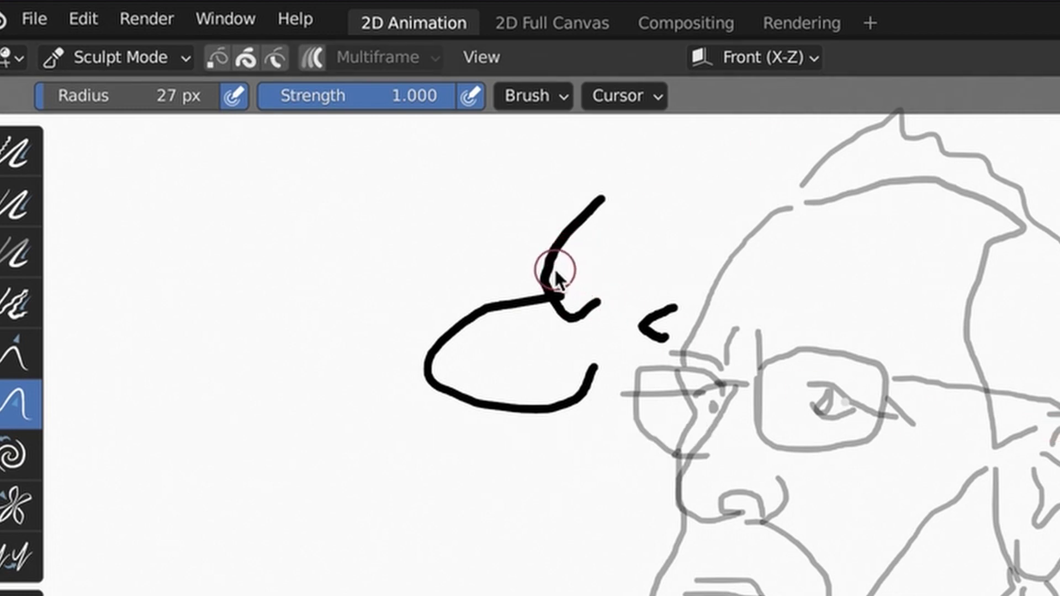
{"action": "left_click_drag", "start_coordinate": [556, 260], "coordinate": [539, 266]}
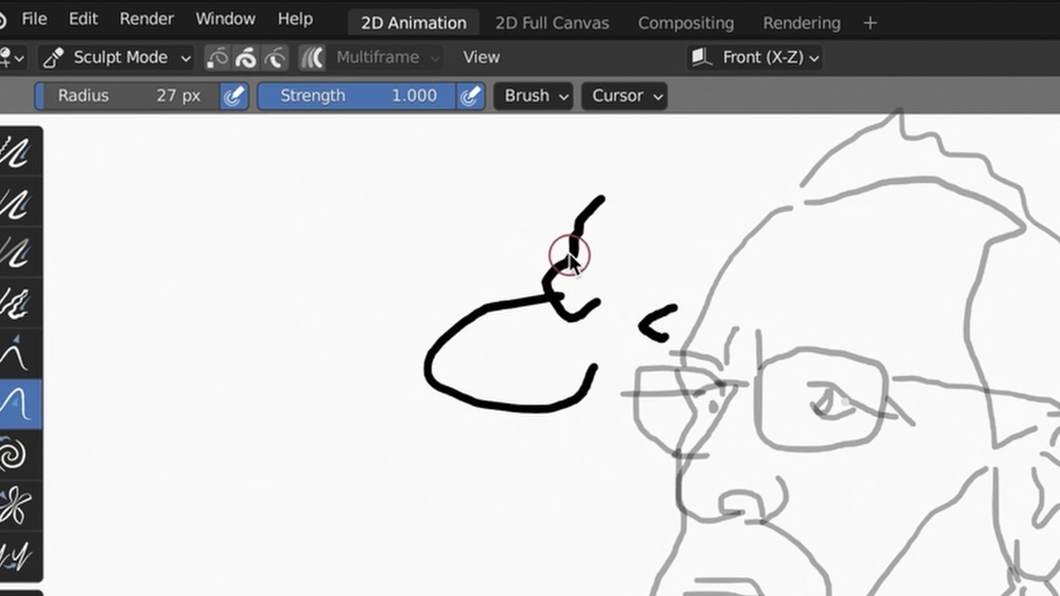
{"action": "left_click_drag", "start_coordinate": [570, 254], "coordinate": [583, 224]}
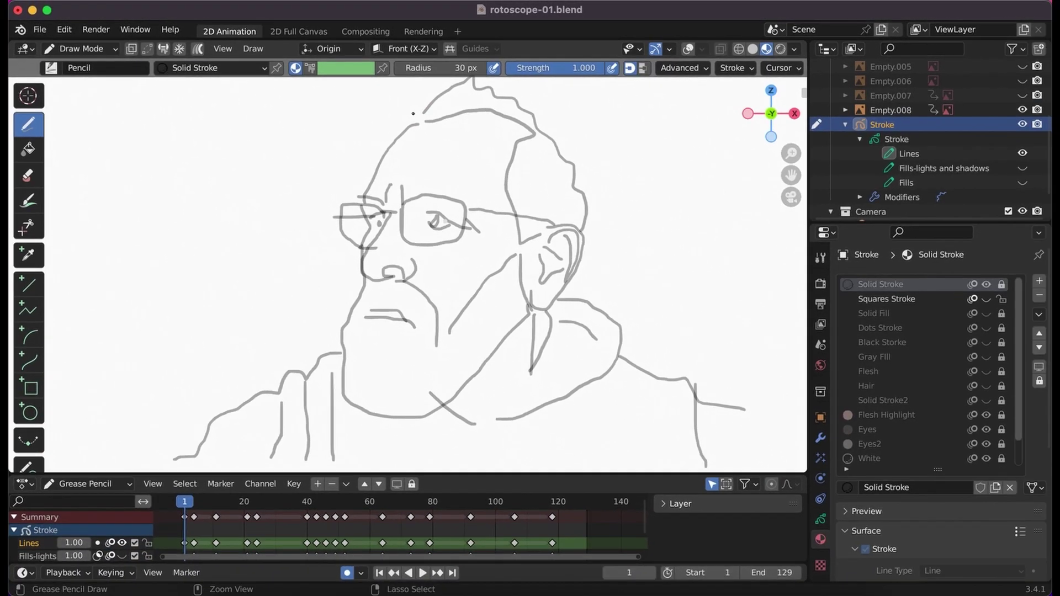
- Hide Solid Stroke and show the Fills and Fills-lights and shadows layers, plus Solid Stroke2 and Hair
{"action": "left_click", "coordinate": [987, 286]}
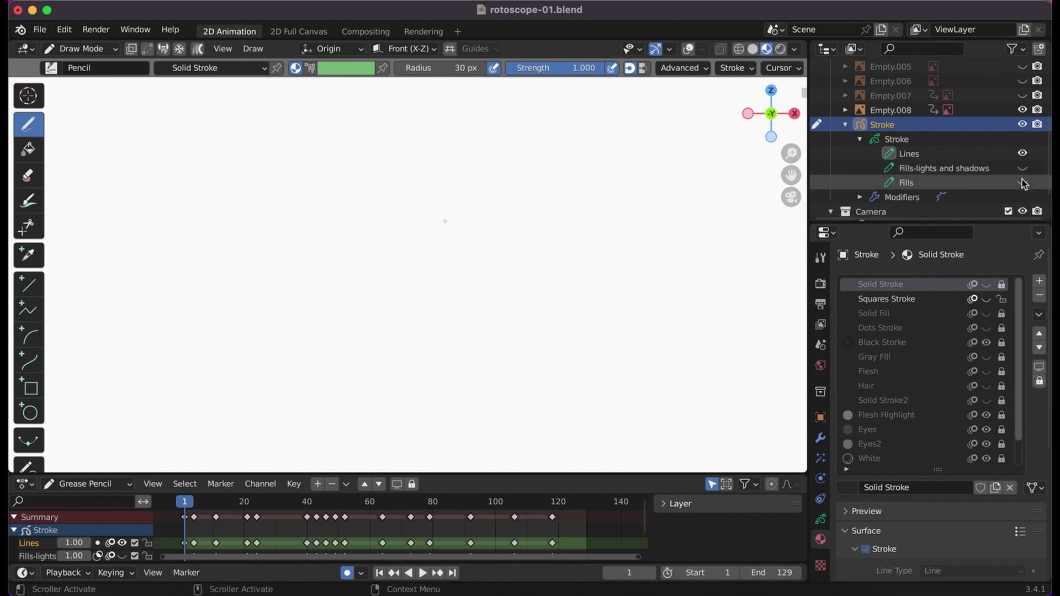
{"action": "left_click_drag", "start_coordinate": [1023, 182], "coordinate": [1023, 168]}
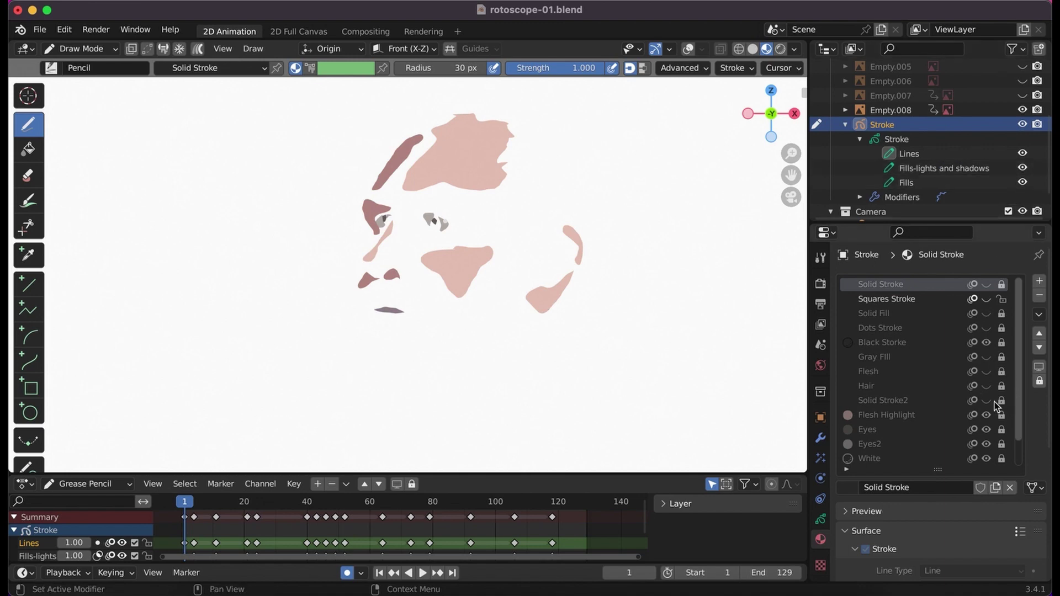
{"action": "left_click", "coordinate": [987, 401]}
{"action": "scroll", "coordinate": [981, 451], "scroll_direction": "down", "scroll_amount": 2}
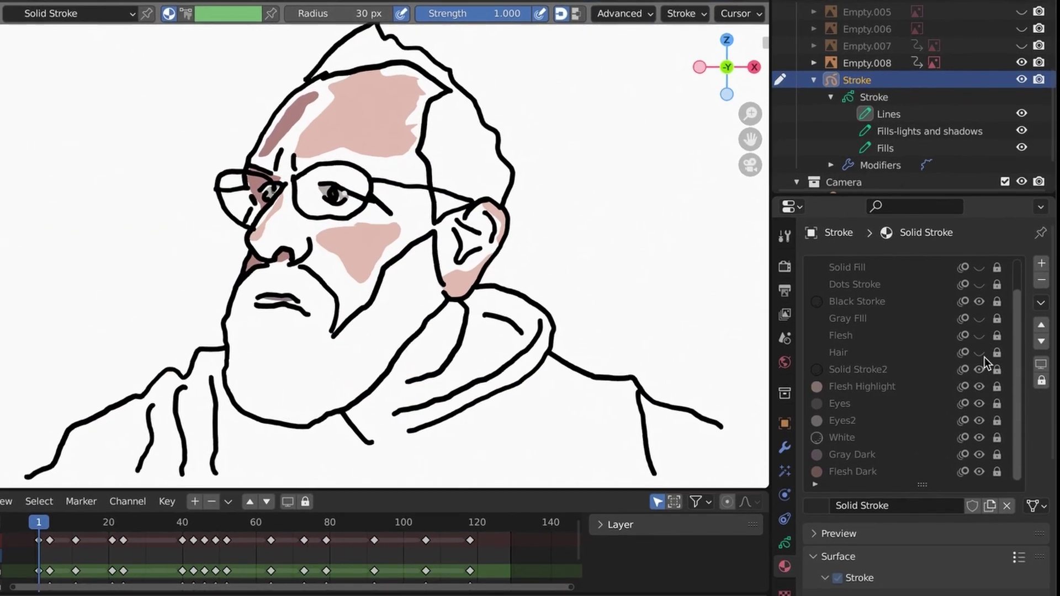
{"action": "left_click", "coordinate": [986, 357]}
- Show the Flesh and Gray Fill materials, then make Flesh Highlight active and unlocked
{"action": "left_click", "coordinate": [970, 325]}
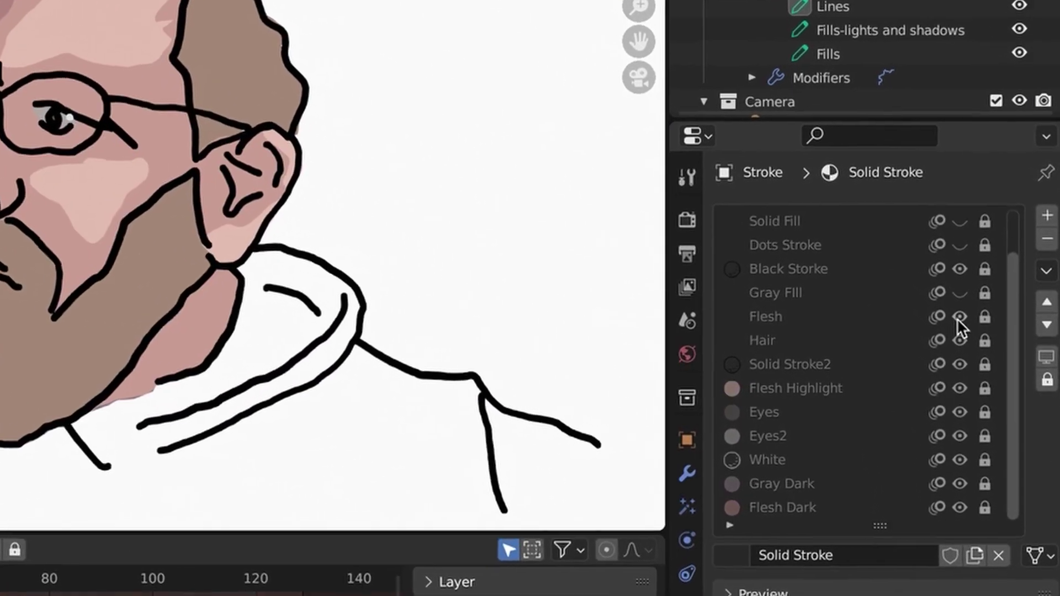
{"action": "left_click", "coordinate": [969, 306]}
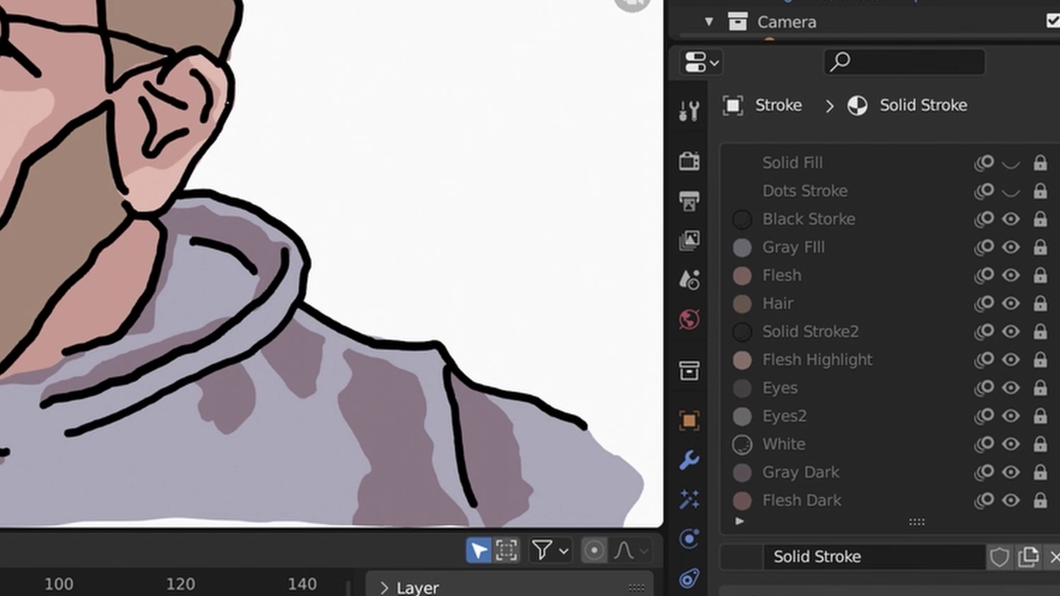
{"action": "left_click", "coordinate": [923, 359]}
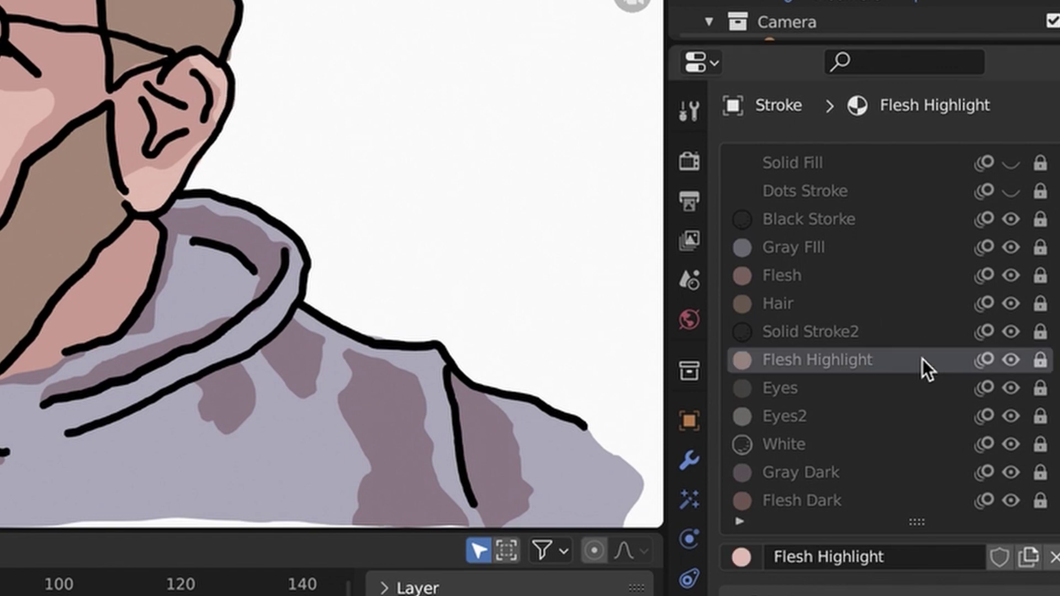
{"action": "left_click", "coordinate": [1037, 361]}
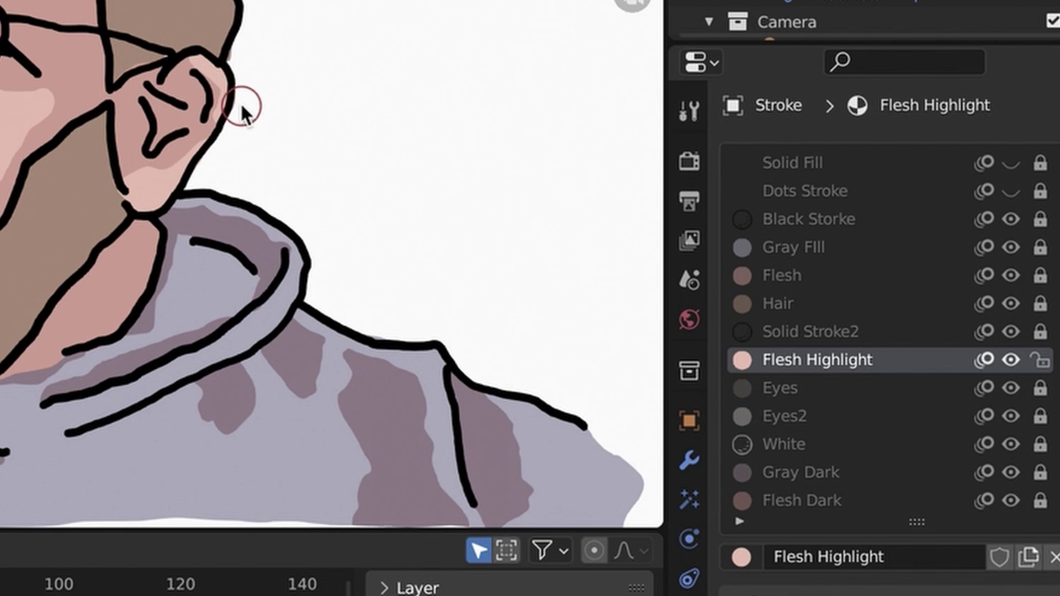
- Paint a light pink Flesh Highlight stroke along the inner edge of the ear
{"action": "left_click_drag", "start_coordinate": [204, 131], "coordinate": [216, 135]}
{"action": "scroll", "coordinate": [227, 117], "scroll_direction": "down", "scroll_amount": 2}
{"action": "scroll", "coordinate": [229, 120], "scroll_direction": "up", "scroll_amount": 6}
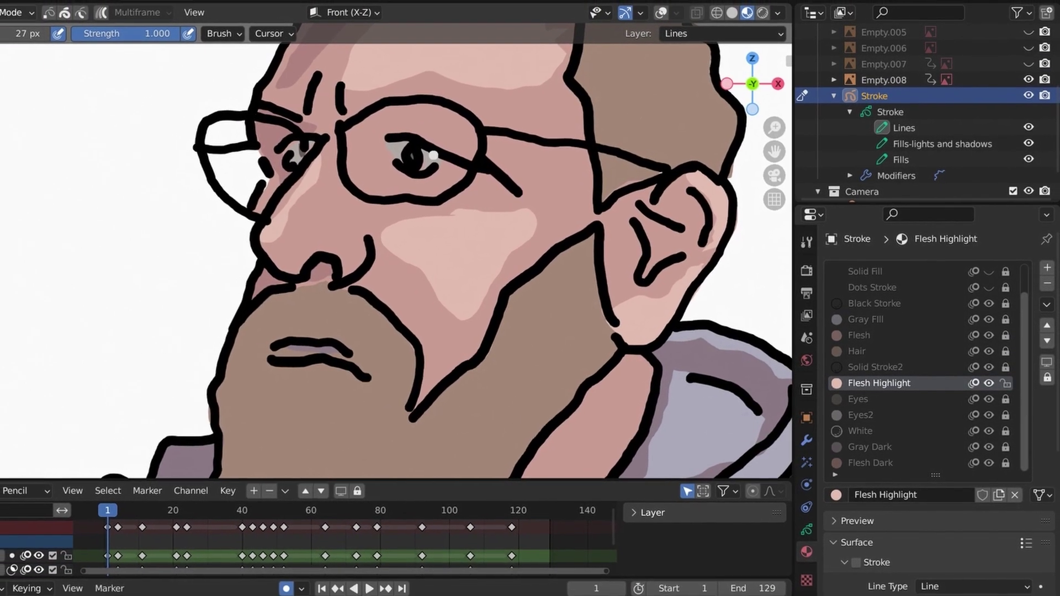
{"action": "left_click", "coordinate": [17, 12]}
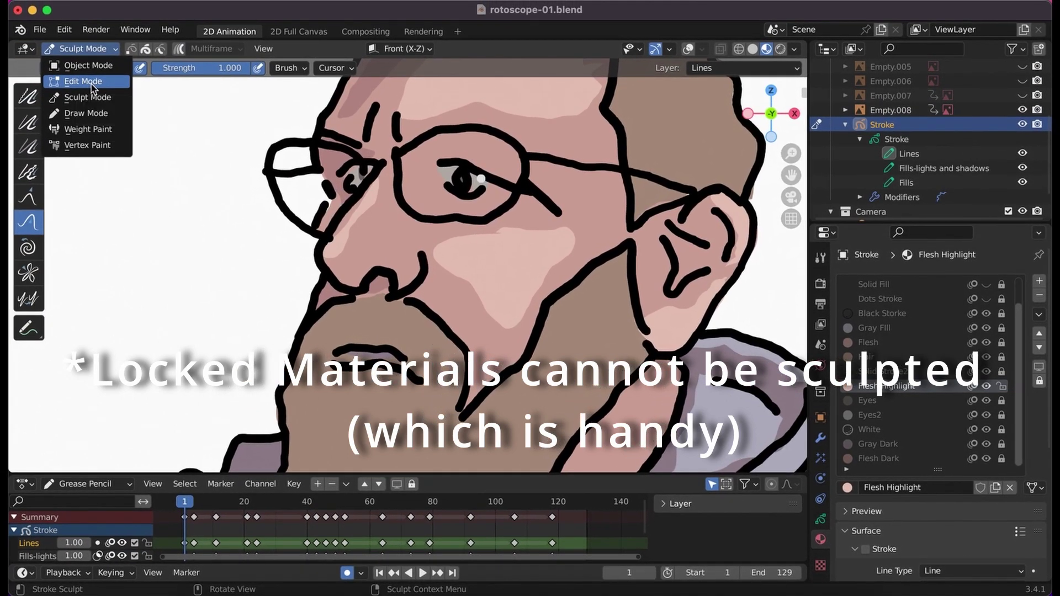
- Enter Edit Mode, trial-move the highlight stroke up-left, undo the move, and zoom out to the whole portrait
{"action": "left_click", "coordinate": [91, 83]}
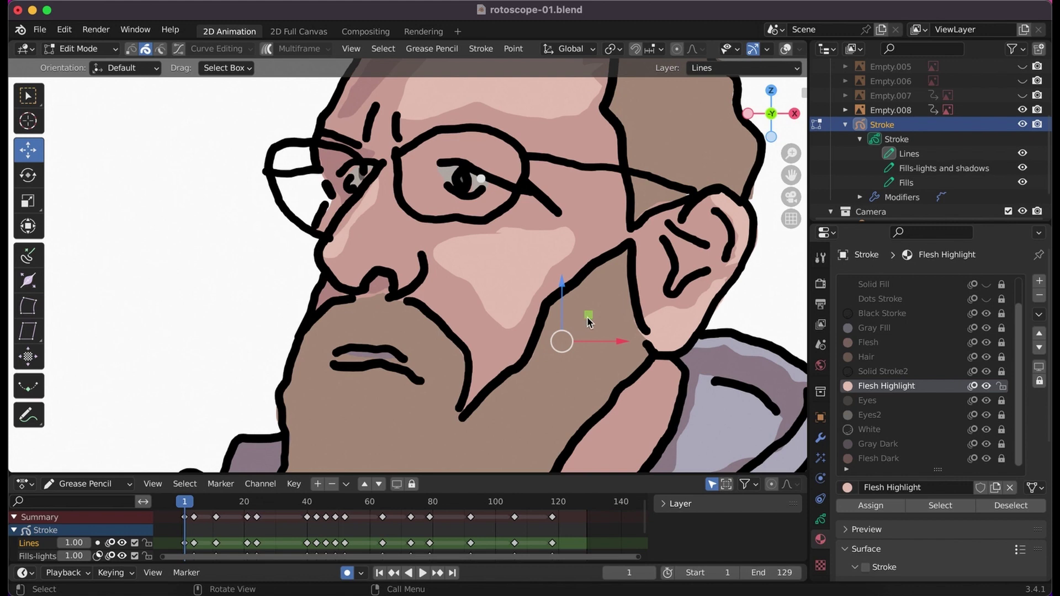
{"action": "mouse_move", "coordinate": [588, 317]}
{"action": "left_mouse_down"}
{"action": "mouse_move", "coordinate": [585, 305]}
{"action": "mouse_move", "coordinate": [425, 238]}
{"action": "mouse_move", "coordinate": [214, 199]}
{"action": "mouse_move", "coordinate": [155, 221]}
{"action": "left_mouse_up"}
{"action": "key", "text": "super+z"}
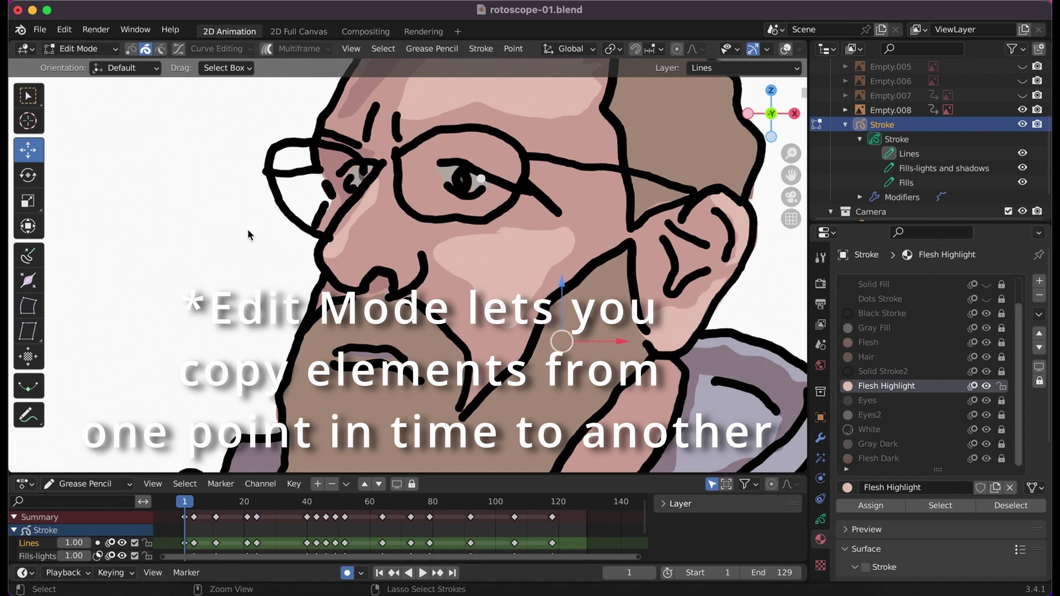
{"action": "left_click", "coordinate": [115, 50]}
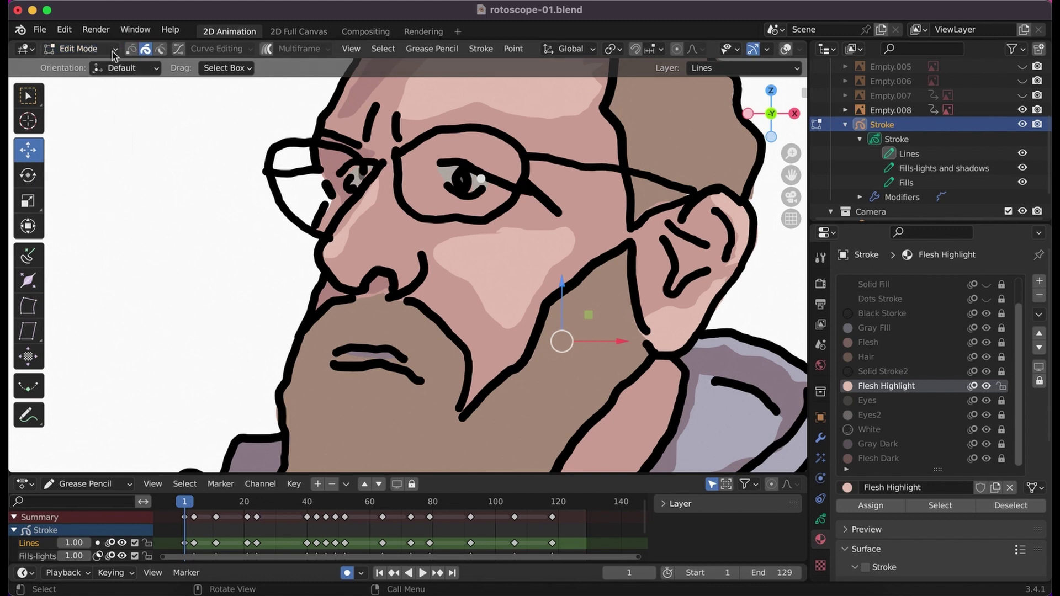
{"action": "scroll", "coordinate": [221, 276], "scroll_direction": "down", "scroll_amount": 6}
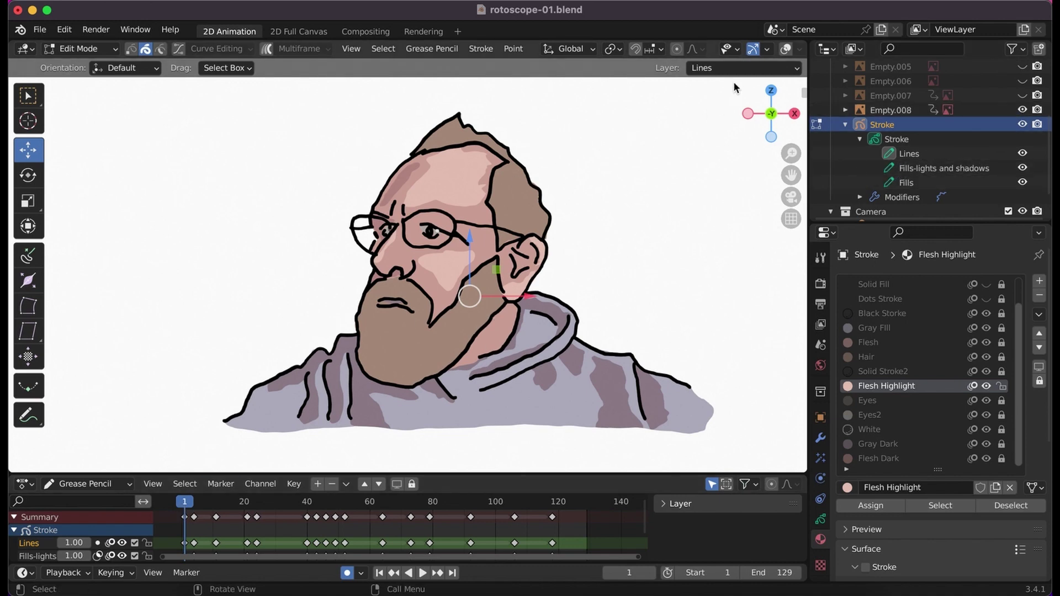
- Turn on overlays to show the reference video, and move the playhead to frame 4
{"action": "left_click", "coordinate": [782, 51]}
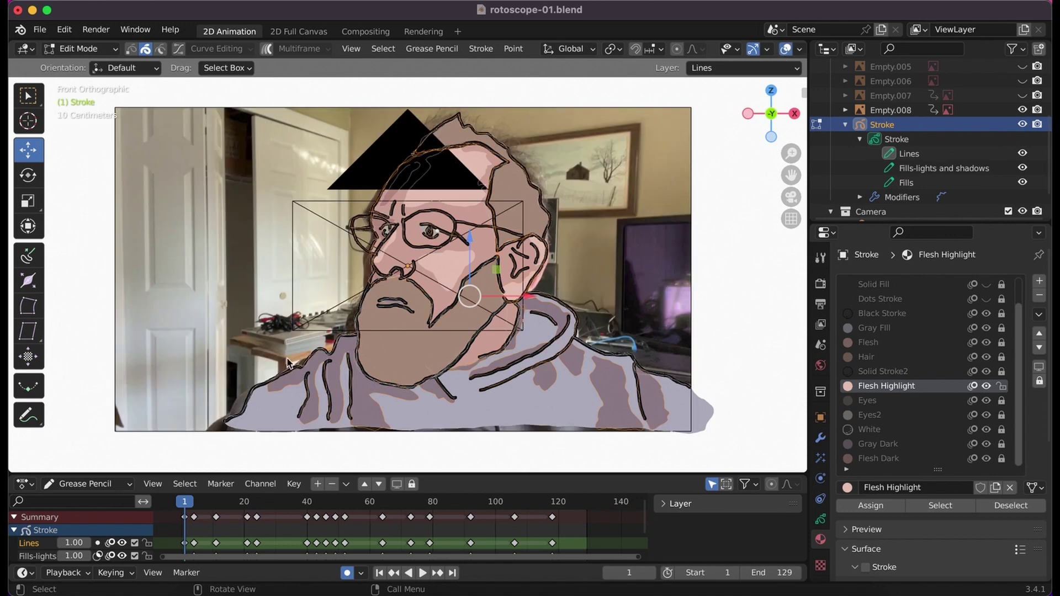
{"action": "left_click_drag", "start_coordinate": [187, 504], "coordinate": [194, 505]}
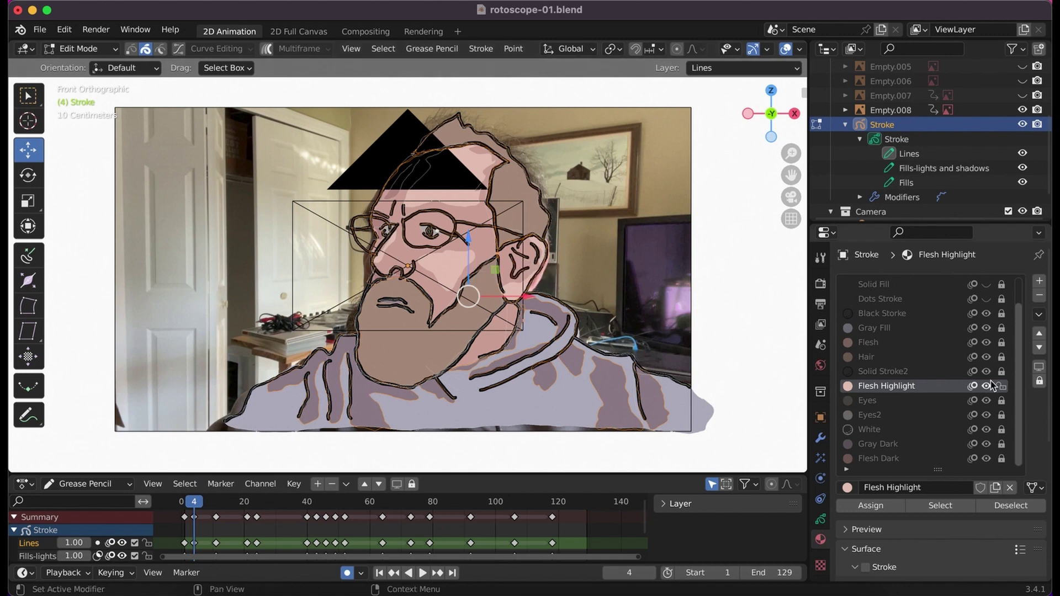
{"action": "scroll", "coordinate": [992, 385], "scroll_direction": "up", "scroll_amount": 2}
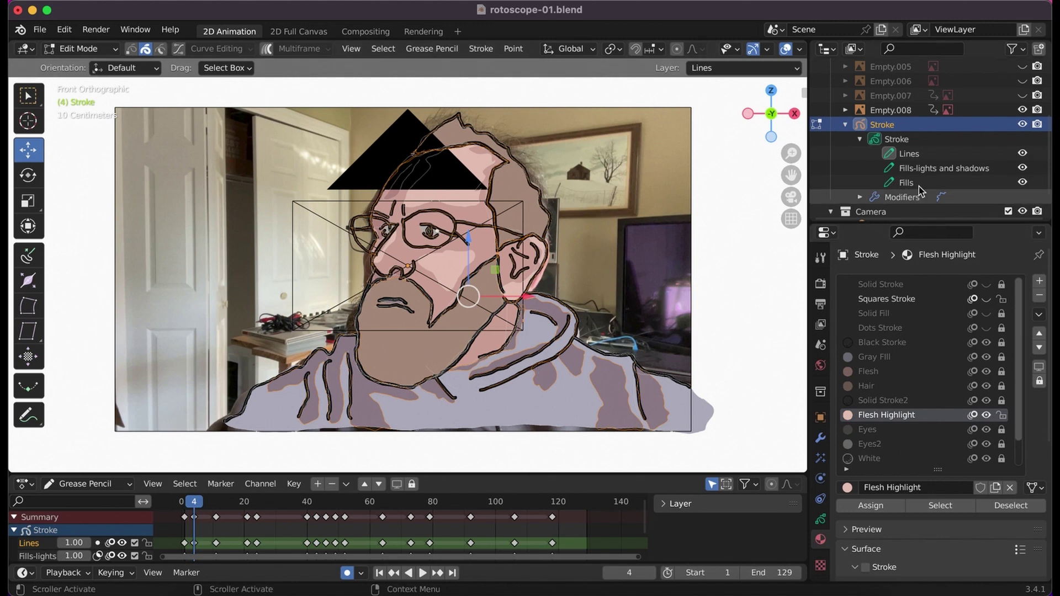
- Make Fills-lights and shadows the active layer in the Outliner
{"action": "left_click", "coordinate": [933, 159]}
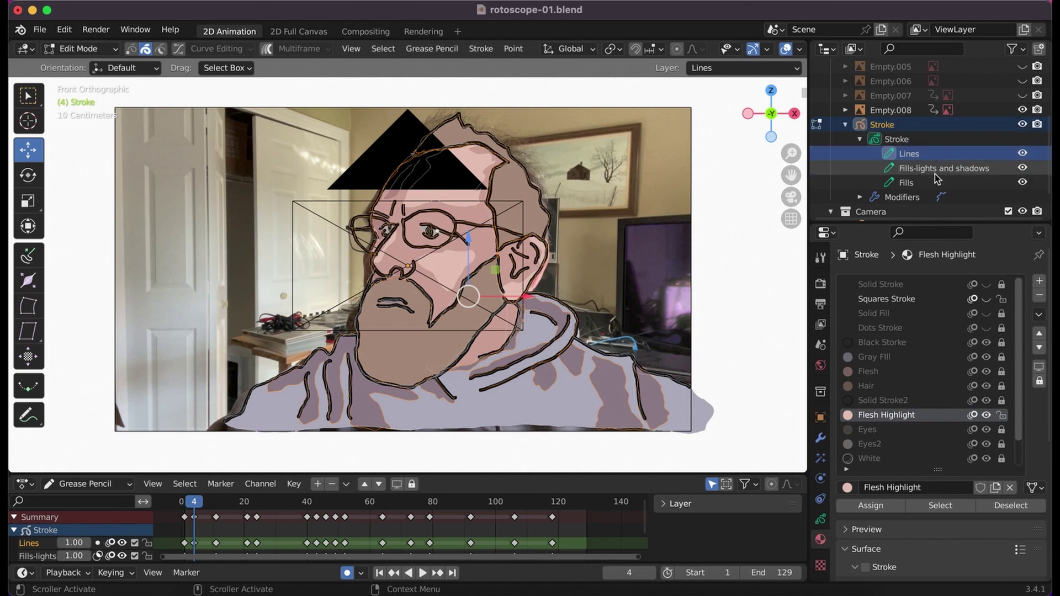
{"action": "left_click", "coordinate": [937, 168]}
{"action": "left_click", "coordinate": [919, 188]}
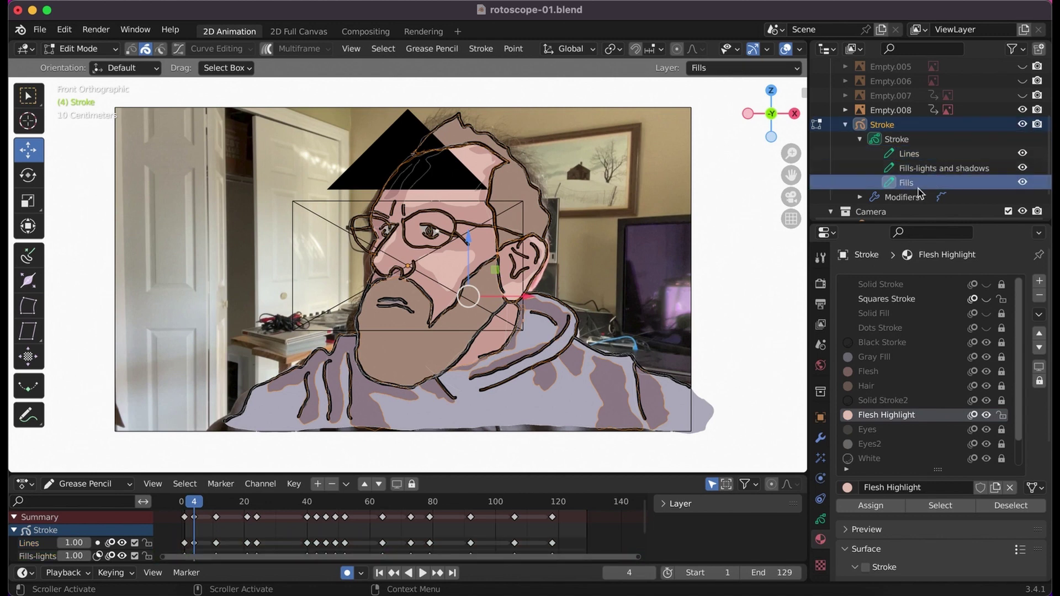
{"action": "left_click", "coordinate": [934, 172]}
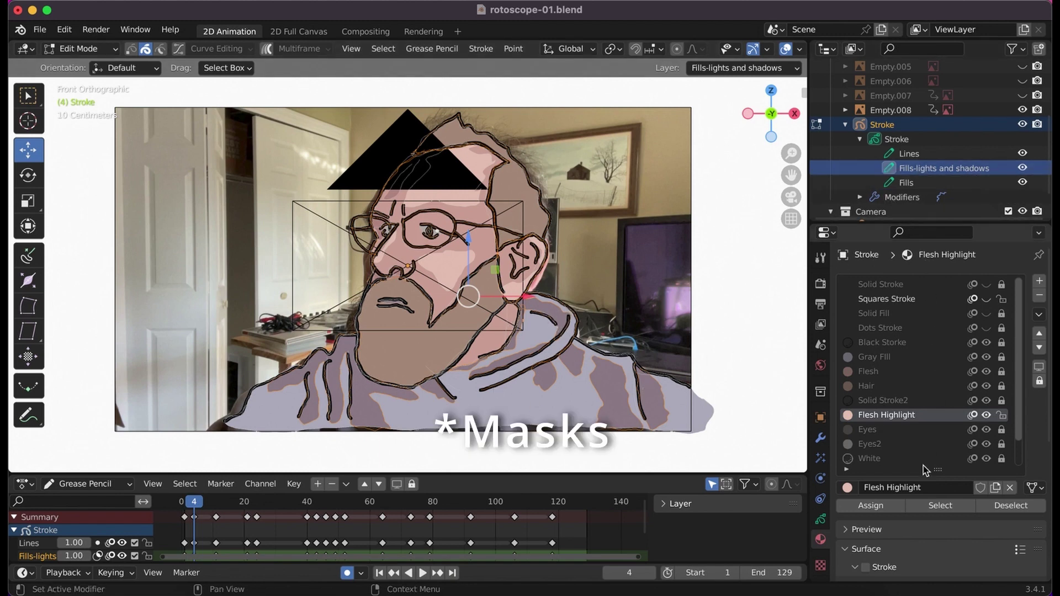
- Scroll through the Material properties and expand, then collapse, the material's Settings panel
{"action": "scroll", "coordinate": [923, 466], "scroll_direction": "down", "scroll_amount": 2}
{"action": "scroll", "coordinate": [936, 544], "scroll_direction": "down", "scroll_amount": 3}
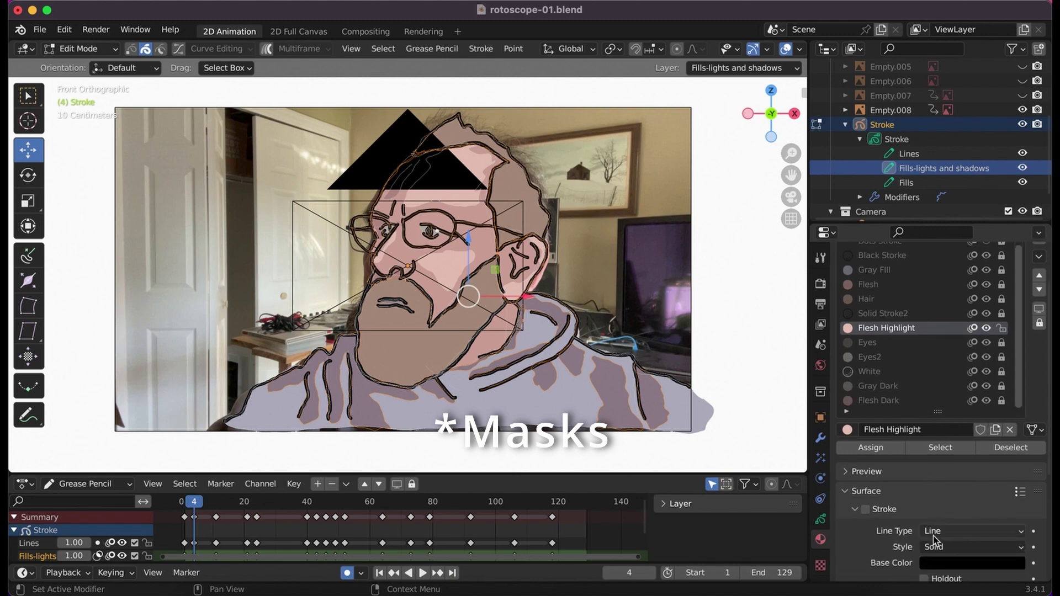
{"action": "scroll", "coordinate": [938, 540], "scroll_direction": "down", "scroll_amount": 3}
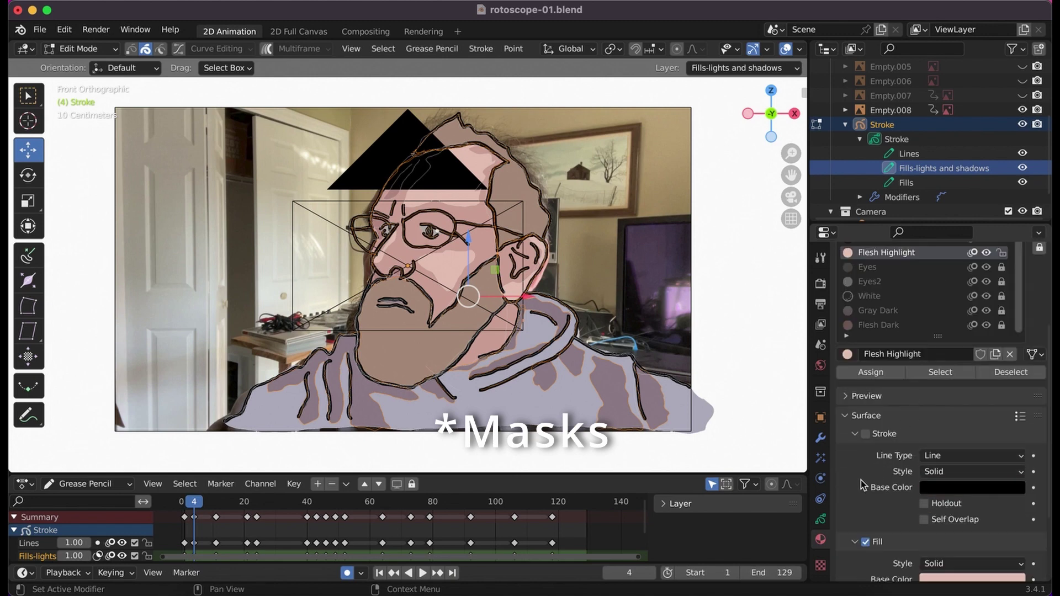
{"action": "scroll", "coordinate": [864, 486], "scroll_direction": "down", "scroll_amount": 5}
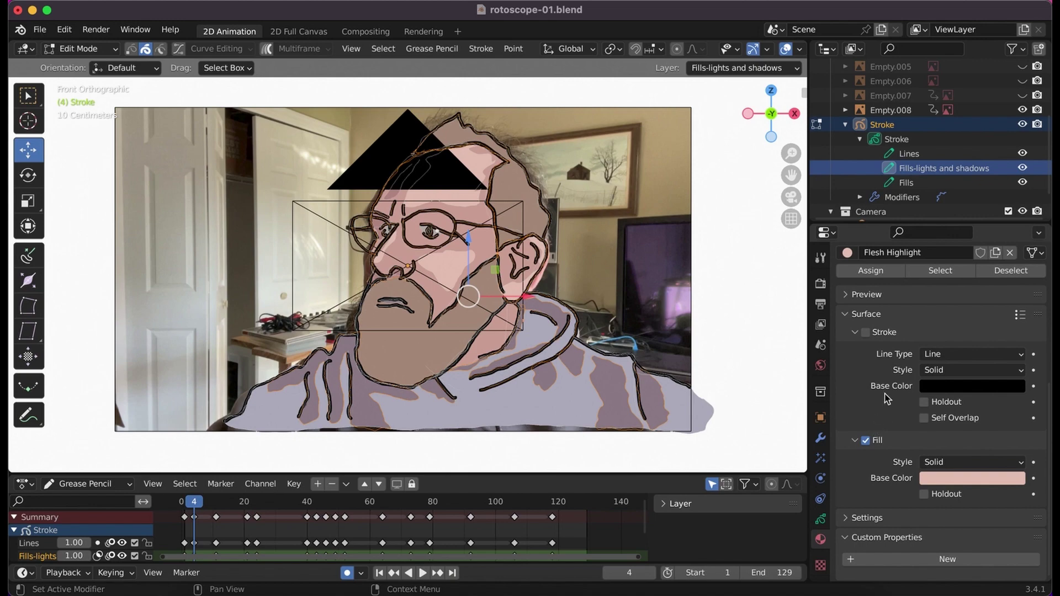
{"action": "scroll", "coordinate": [888, 398], "scroll_direction": "up", "scroll_amount": 1}
{"action": "scroll", "coordinate": [887, 397], "scroll_direction": "down", "scroll_amount": 1}
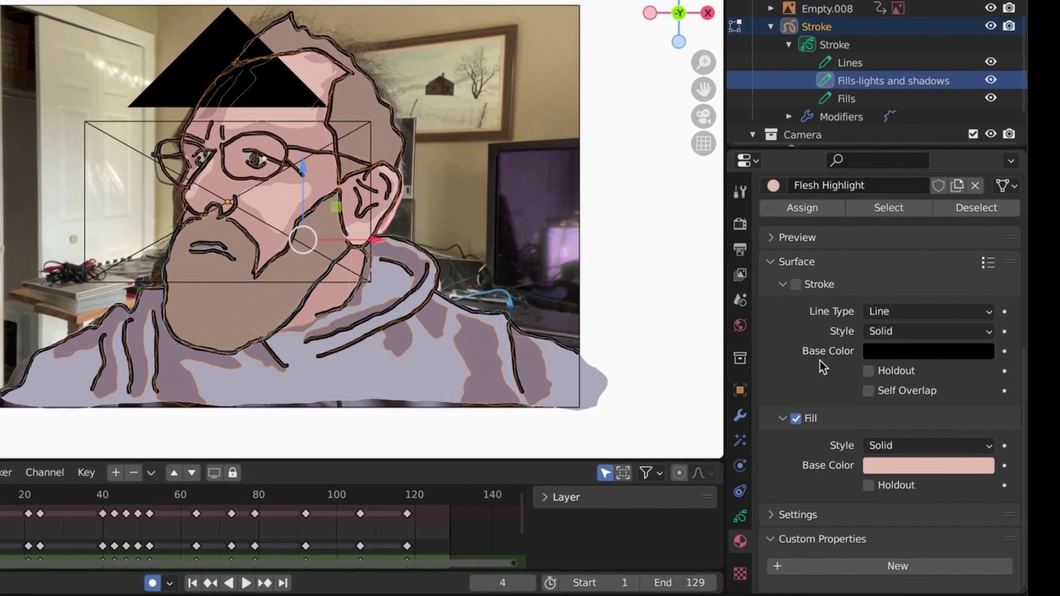
{"action": "left_click", "coordinate": [767, 515]}
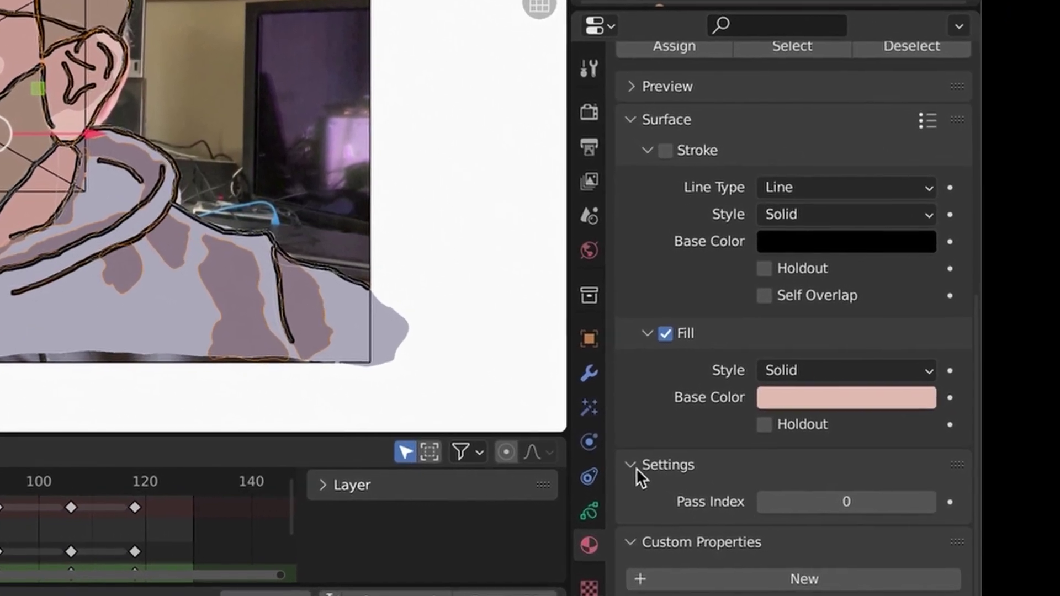
{"action": "left_click", "coordinate": [660, 470]}
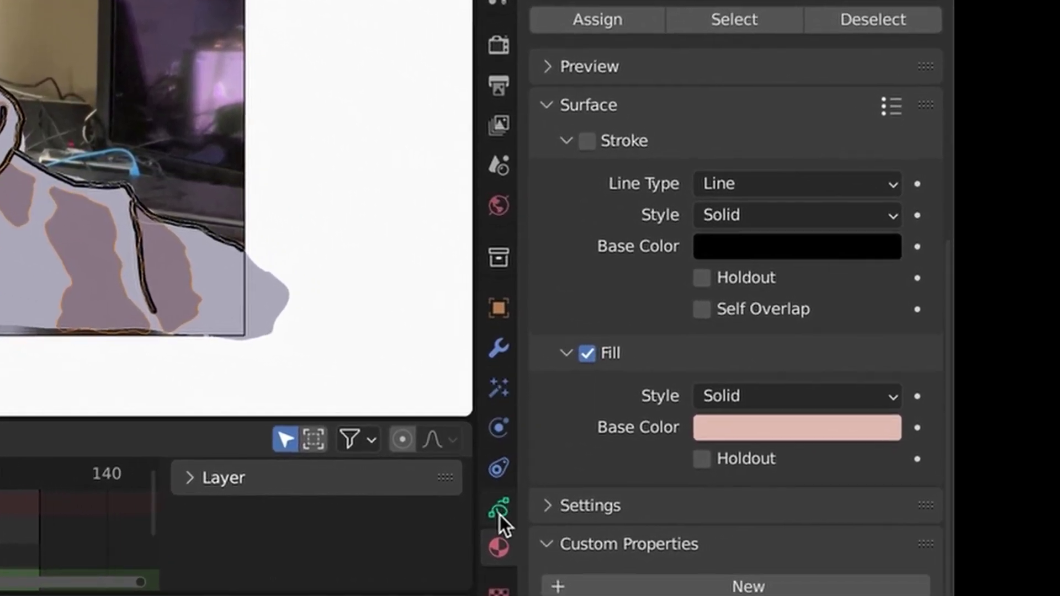
- Show the Object Data Masks panel, with Fills masking the Fills-lights and shadows layer
{"action": "left_click", "coordinate": [499, 511]}
{"action": "scroll", "coordinate": [594, 365], "scroll_direction": "down", "scroll_amount": 3}
{"action": "scroll", "coordinate": [571, 358], "scroll_direction": "up", "scroll_amount": 2}
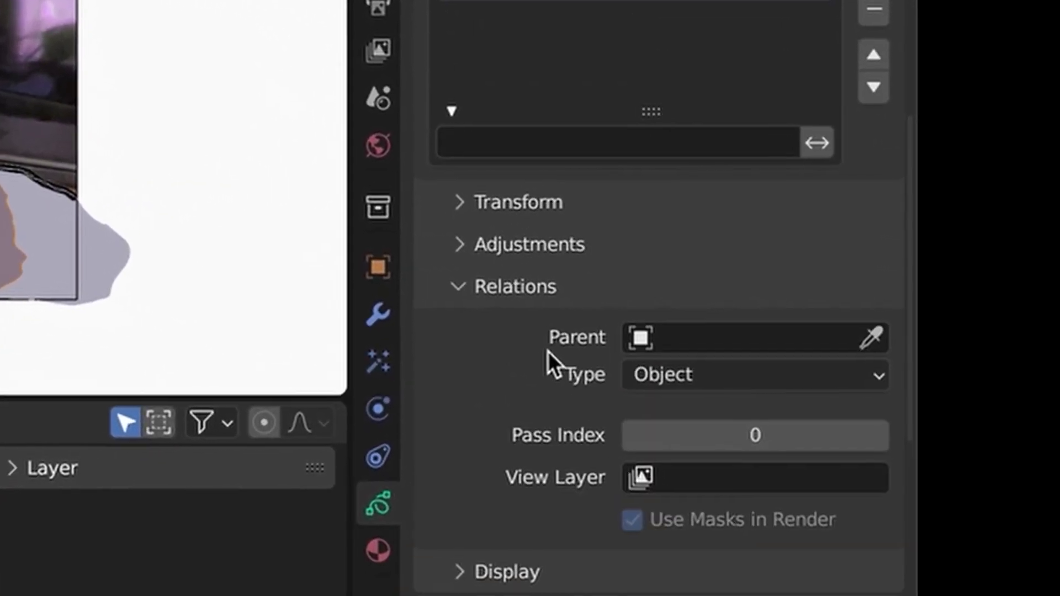
{"action": "scroll", "coordinate": [547, 352], "scroll_direction": "up", "scroll_amount": 4}
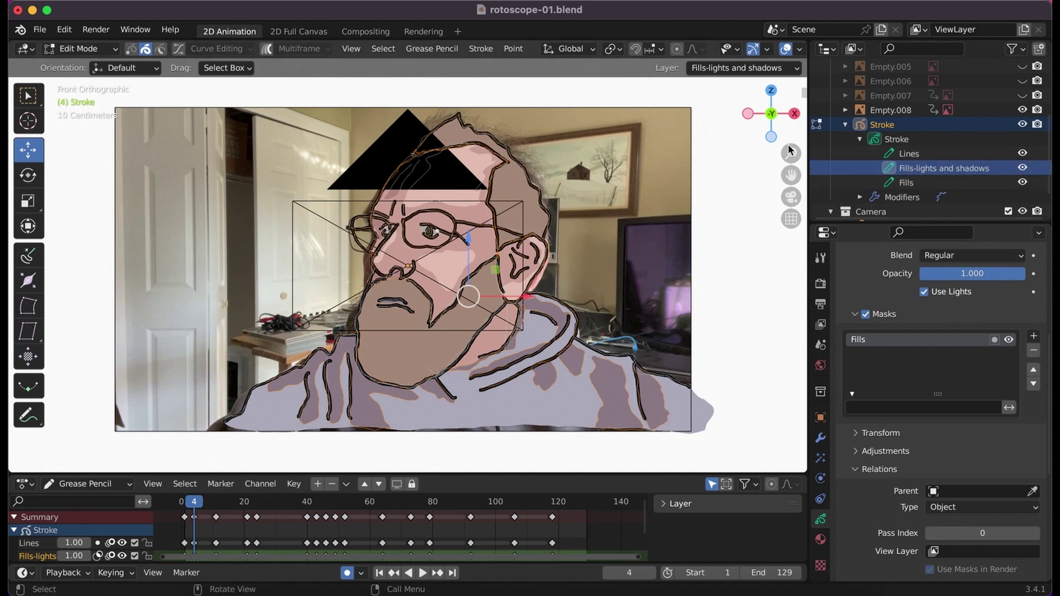
- View the drawing through the scene camera
{"action": "left_click", "coordinate": [792, 196]}
{"action": "scroll", "coordinate": [793, 194], "scroll_direction": "up", "scroll_amount": 5}
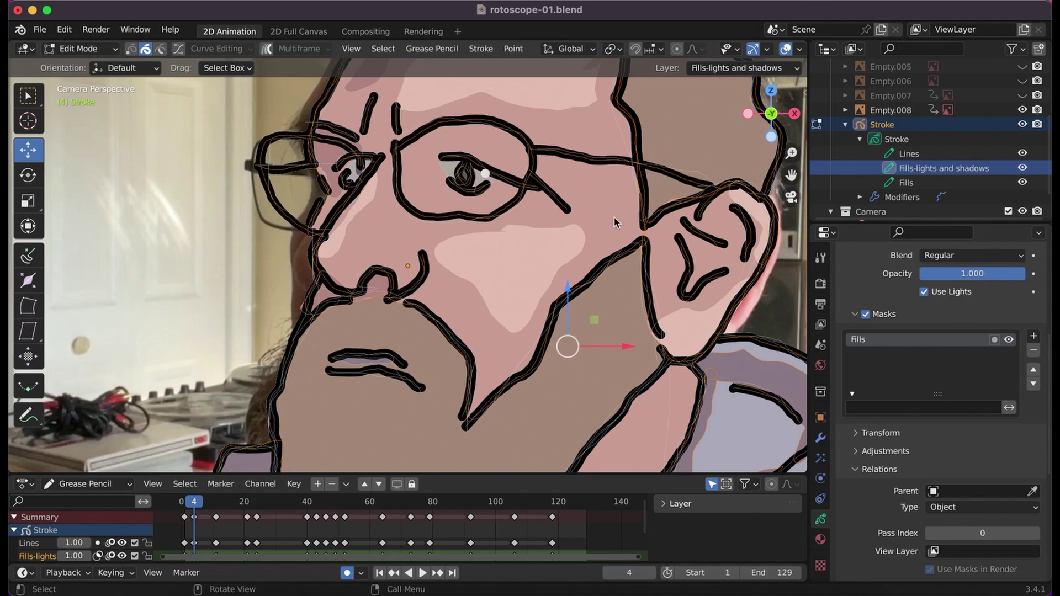
{"action": "scroll", "coordinate": [524, 221], "scroll_direction": "down", "scroll_amount": 5}
{"action": "scroll", "coordinate": [434, 217], "scroll_direction": "up", "scroll_amount": 2}
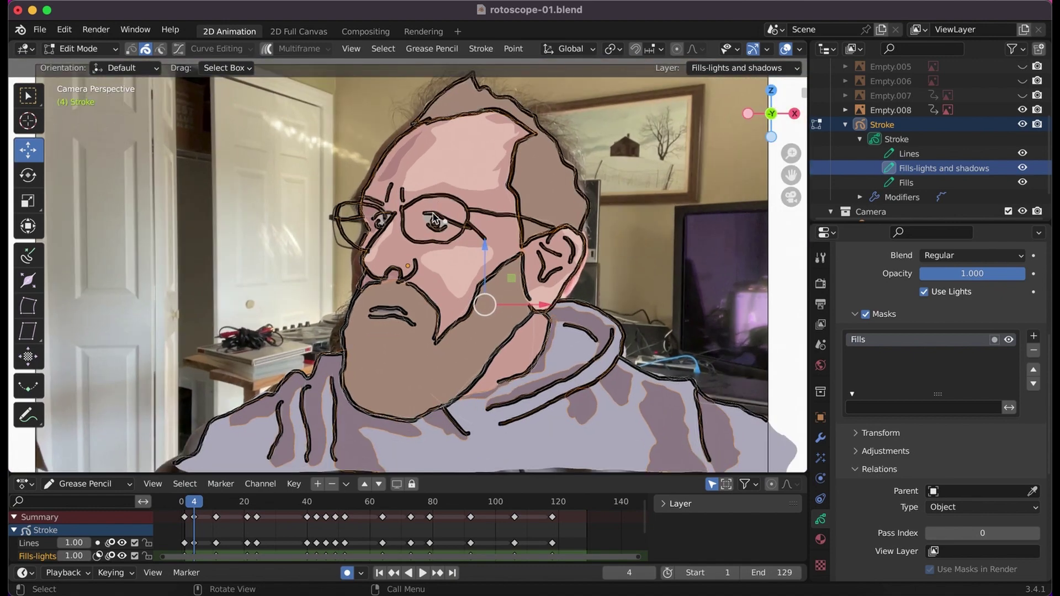
{"action": "scroll", "coordinate": [634, 166], "scroll_direction": "down", "scroll_amount": 2}
- Hide the overlays and reference video with Shift+Alt+Z, then play the animation and stop at frame 70
{"action": "key", "text": "shift+alt+z"}
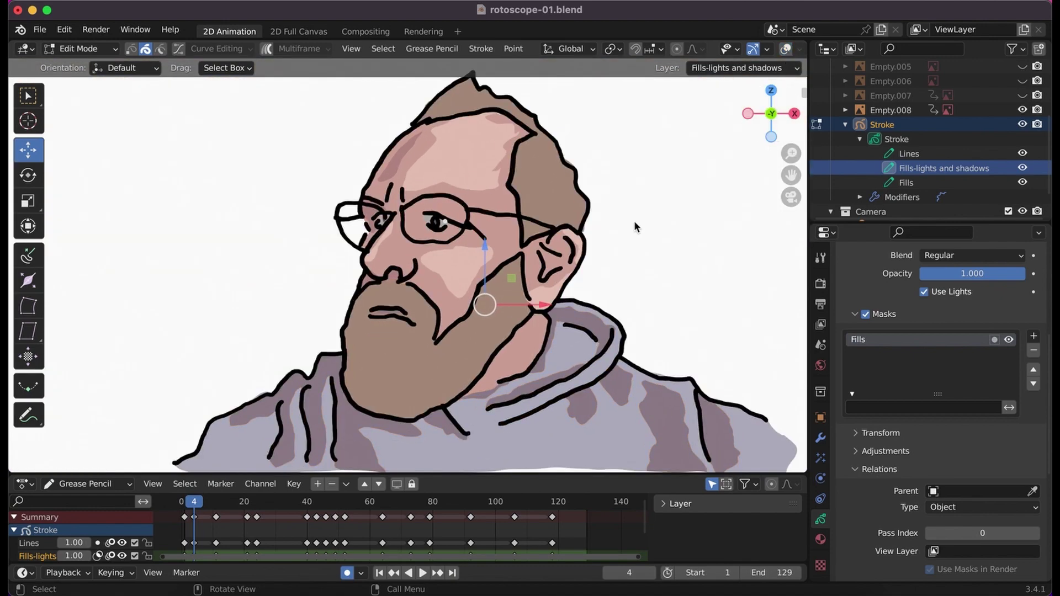
{"action": "scroll", "coordinate": [636, 225], "scroll_direction": "up", "scroll_amount": 2}
{"action": "left_click", "coordinate": [423, 574]}
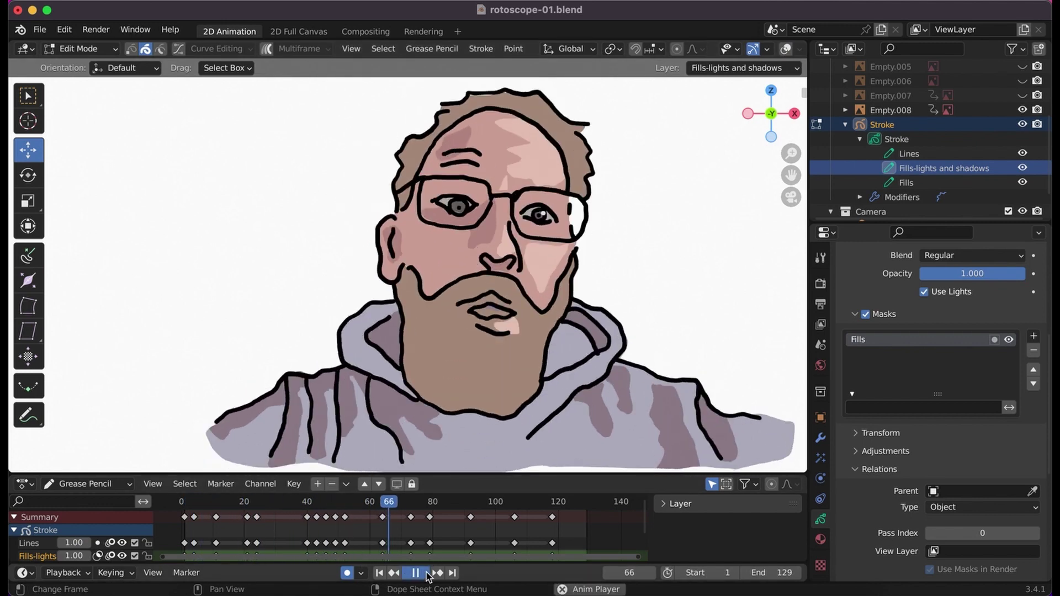
{"action": "left_click", "coordinate": [418, 573]}
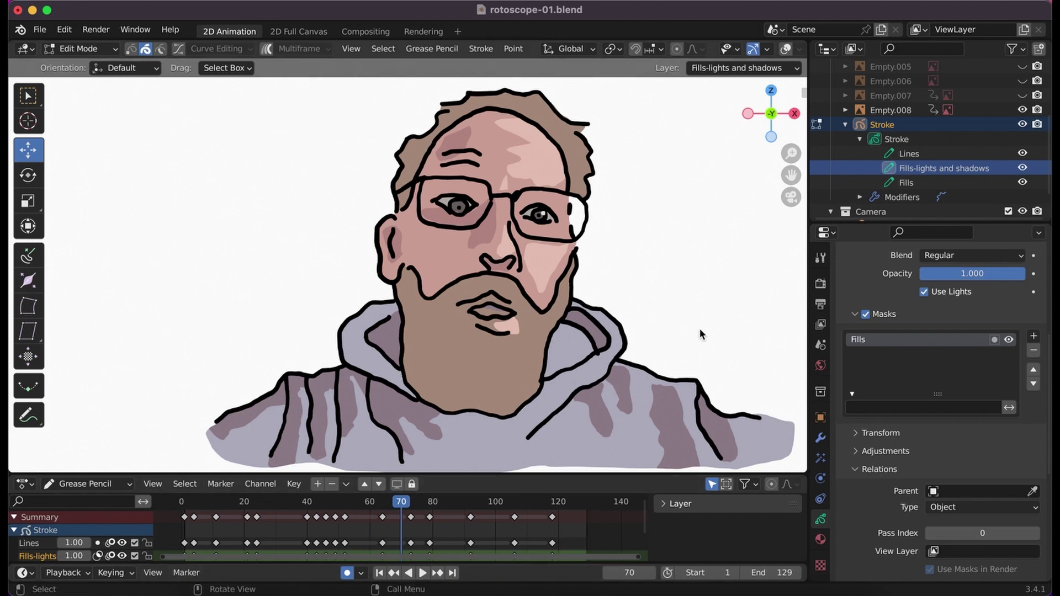
- Select the Stroke data and display its Noise modifier: Position 0.05, Thickness 0.31, Noise Scale 0.036
{"action": "left_click", "coordinate": [886, 140]}
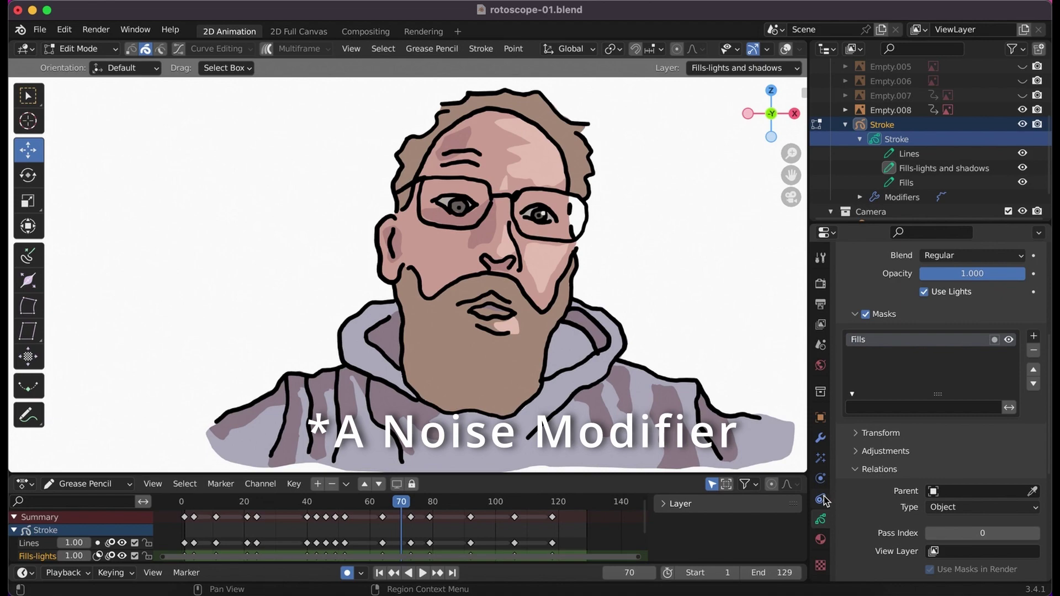
{"action": "left_click", "coordinate": [820, 438]}
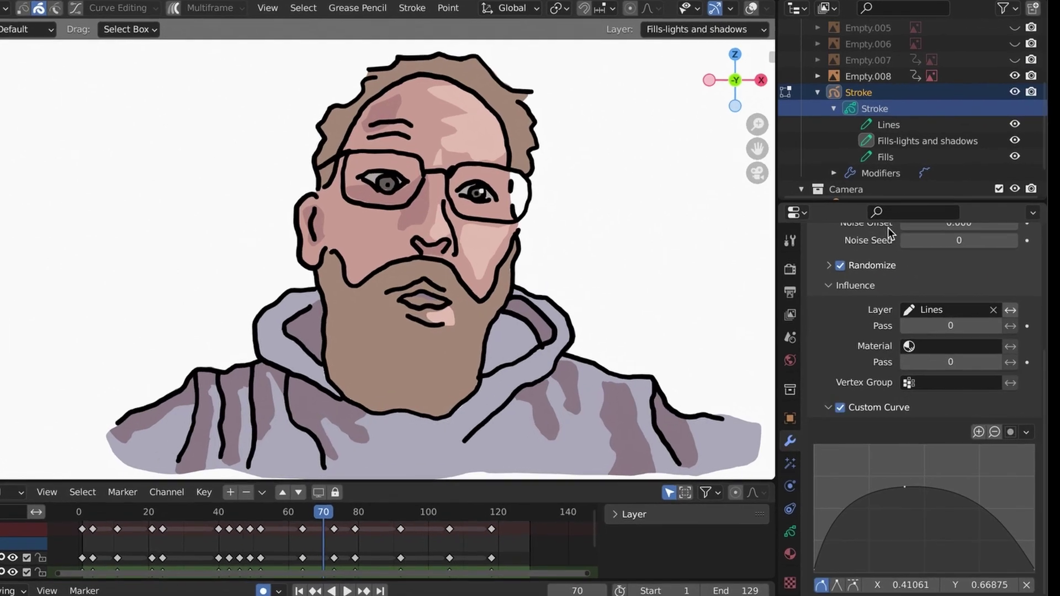
{"action": "scroll", "coordinate": [897, 259], "scroll_direction": "up", "scroll_amount": 6}
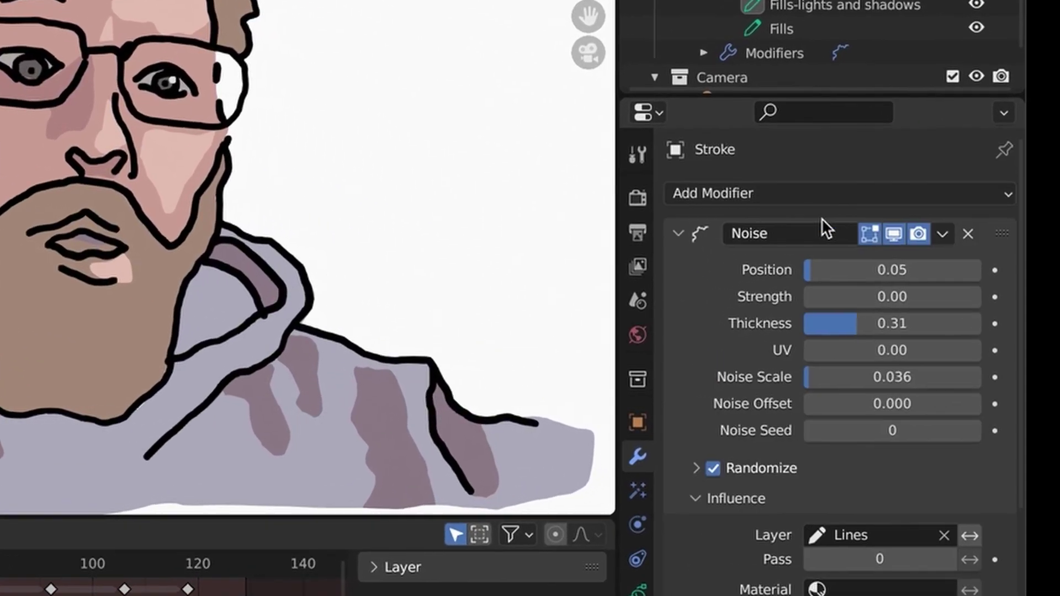